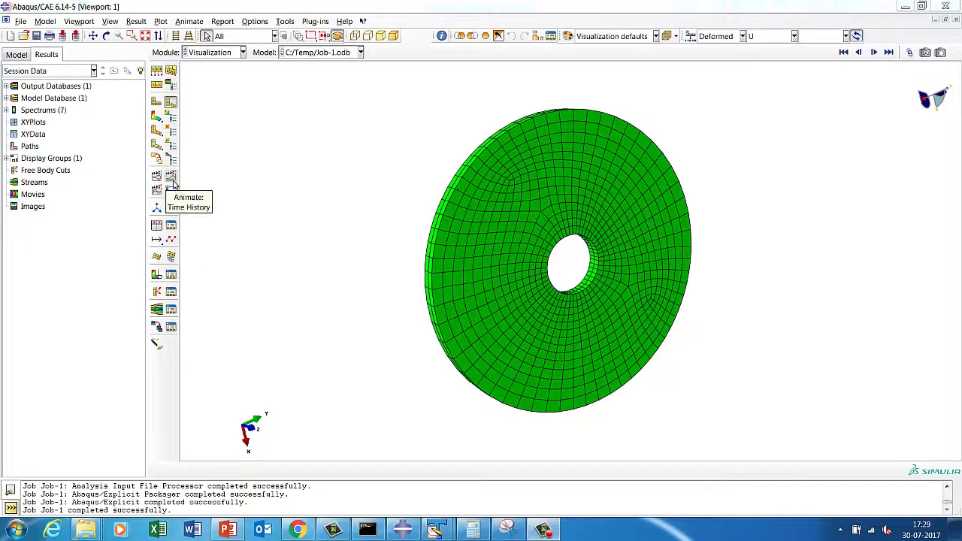
Play the time-history animation of the deformed disc and orbit it to an oblique view.
{"action": "left_click", "coordinate": [172, 182]}
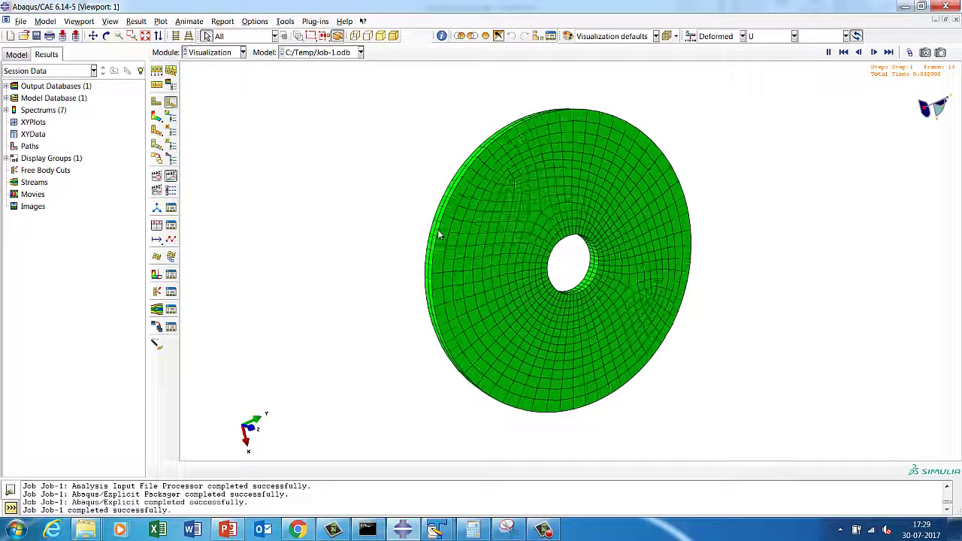
{"action": "left_click", "coordinate": [106, 36]}
{"action": "mouse_move", "coordinate": [444, 269]}
{"action": "left_mouse_down"}
{"action": "mouse_move", "coordinate": [473, 269]}
{"action": "mouse_move", "coordinate": [443, 265]}
{"action": "left_mouse_up"}
{"action": "left_click_drag", "start_coordinate": [726, 288], "coordinate": [628, 295]}
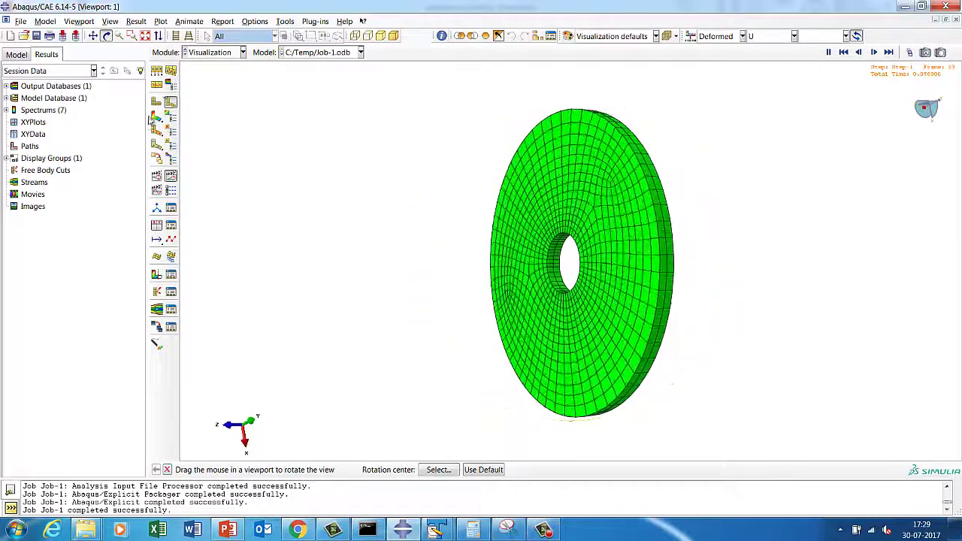
Animate the S, Mises contour (3.724 to 520.8), stop it, then show the FE Model Details slide.
{"action": "left_click", "coordinate": [158, 119]}
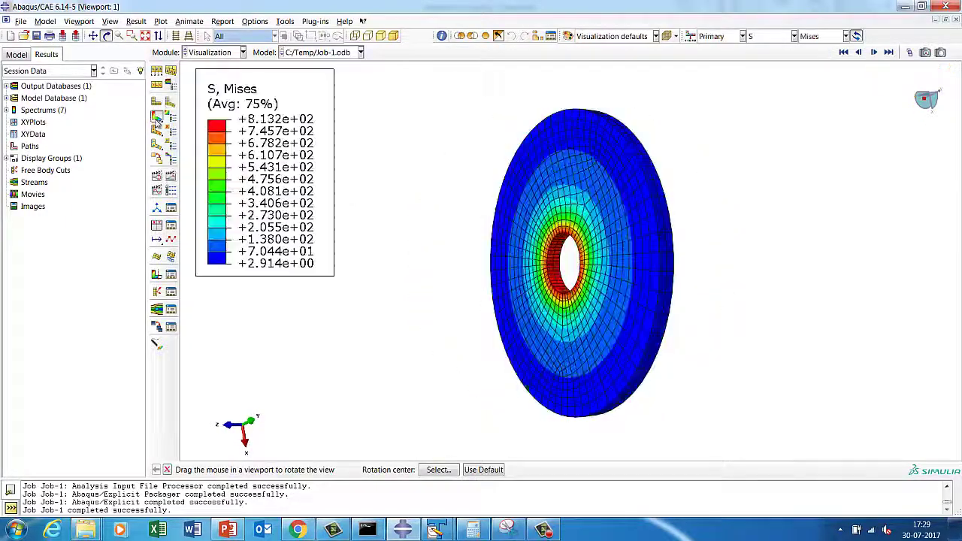
{"action": "left_click", "coordinate": [172, 178]}
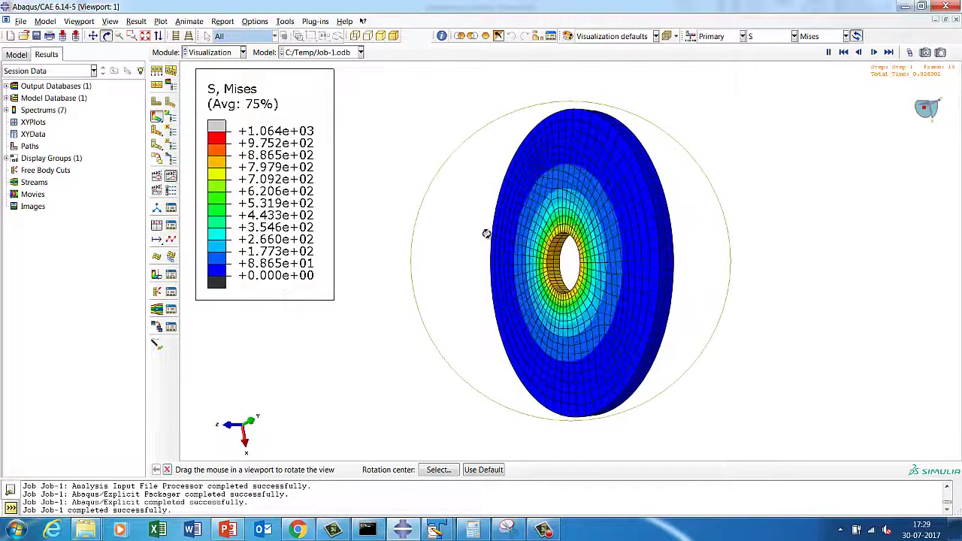
{"action": "left_click_drag", "start_coordinate": [579, 247], "coordinate": [462, 256]}
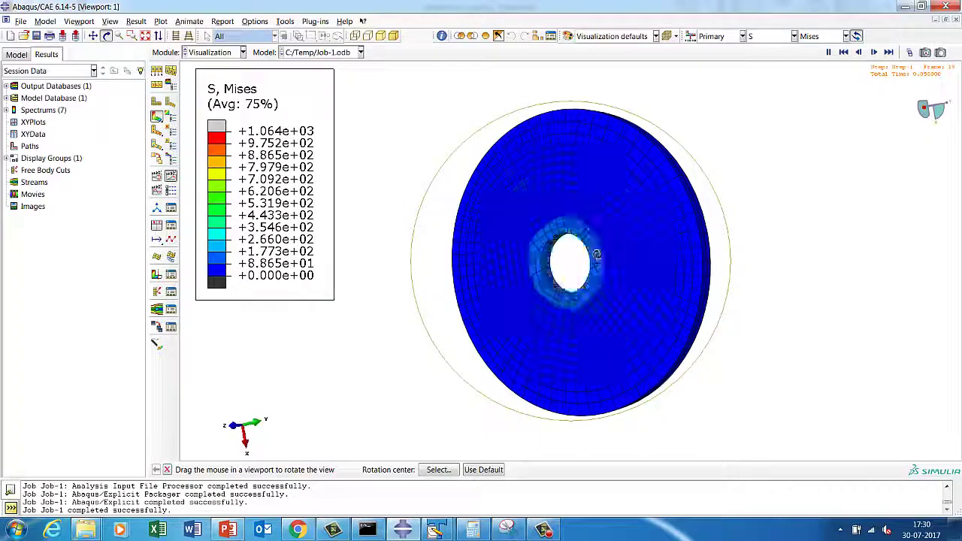
{"action": "left_click_drag", "start_coordinate": [698, 251], "coordinate": [455, 368]}
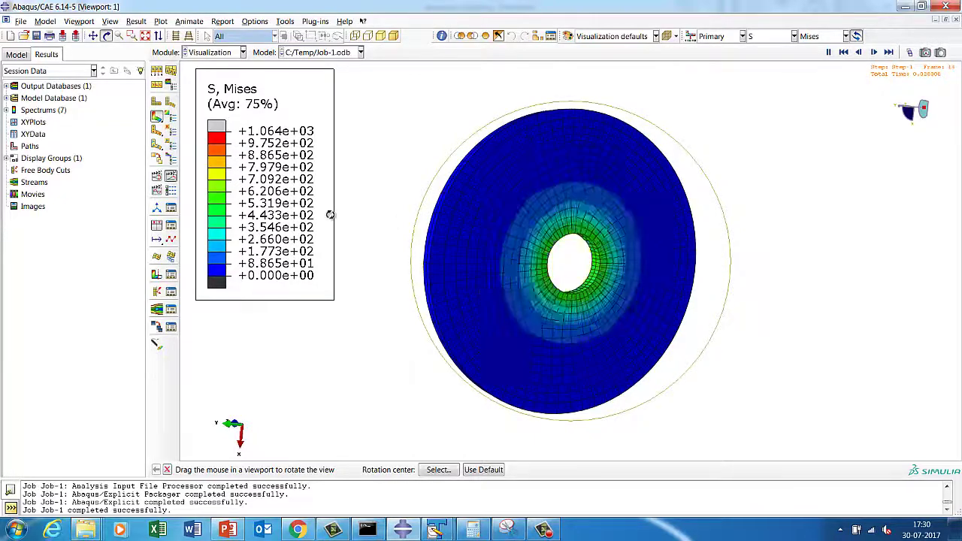
{"action": "left_click", "coordinate": [170, 178]}
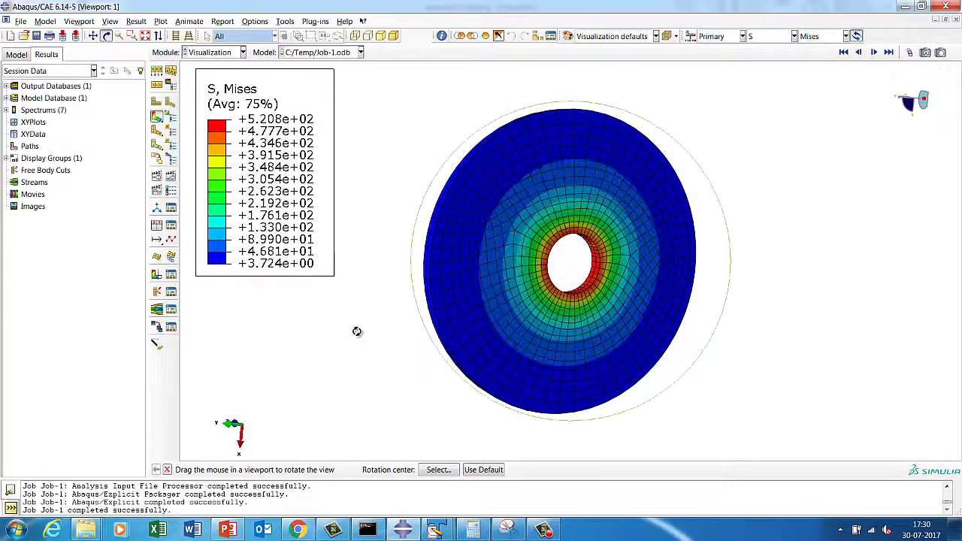
{"action": "left_click", "coordinate": [227, 531]}
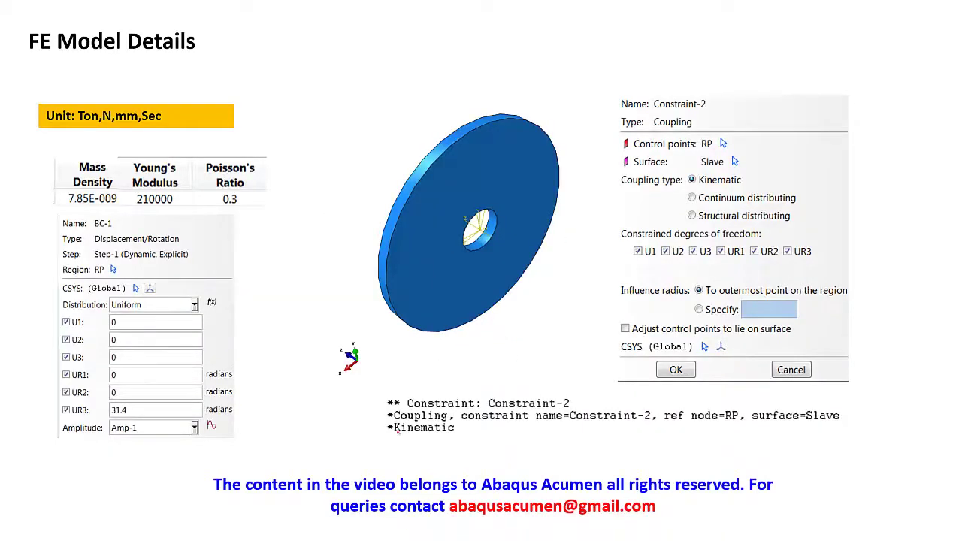
Underline Kinematic in the keywords and ink arrows, diameter notes and a hole circle on the disc.
{"action": "left_click_drag", "start_coordinate": [395, 437], "coordinate": [457, 438]}
{"action": "left_click_drag", "start_coordinate": [397, 441], "coordinate": [456, 441]}
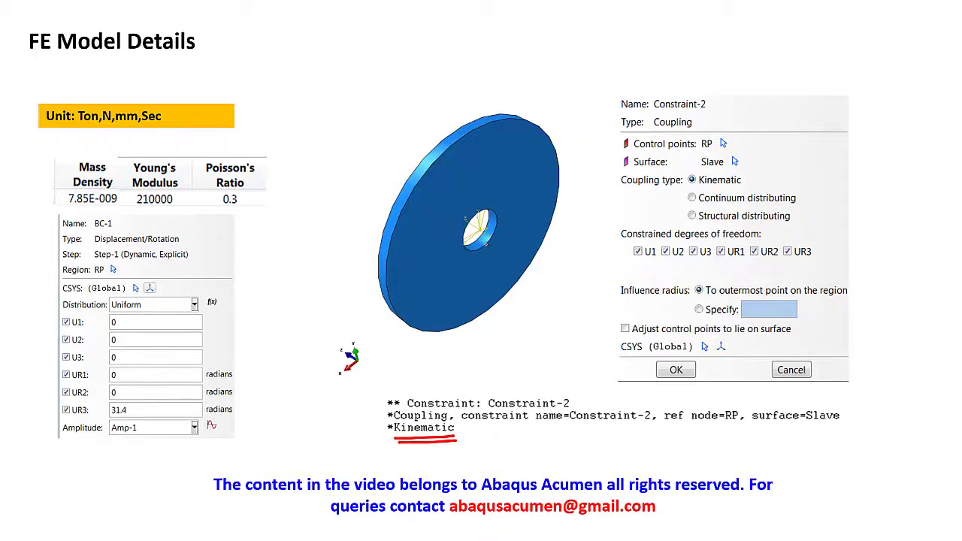
{"action": "left_click_drag", "start_coordinate": [487, 245], "coordinate": [524, 304]}
{"action": "left_click_drag", "start_coordinate": [499, 248], "coordinate": [487, 253]}
{"action": "left_click_drag", "start_coordinate": [492, 338], "coordinate": [591, 341]}
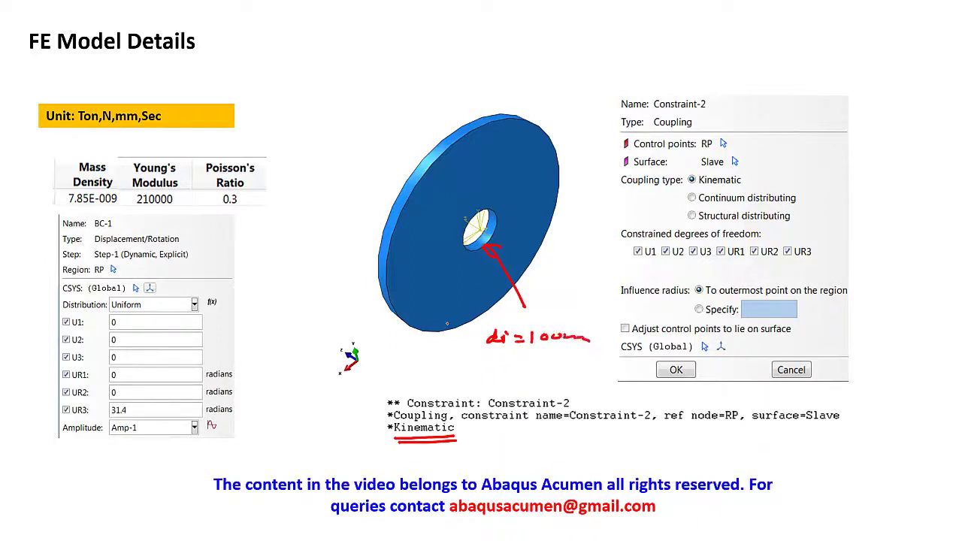
{"action": "mouse_move", "coordinate": [447, 324]}
{"action": "left_mouse_down"}
{"action": "mouse_move", "coordinate": [447, 345]}
{"action": "mouse_move", "coordinate": [514, 367]}
{"action": "mouse_move", "coordinate": [511, 375]}
{"action": "mouse_move", "coordinate": [562, 373]}
{"action": "mouse_move", "coordinate": [579, 361]}
{"action": "mouse_move", "coordinate": [606, 367]}
{"action": "left_mouse_up"}
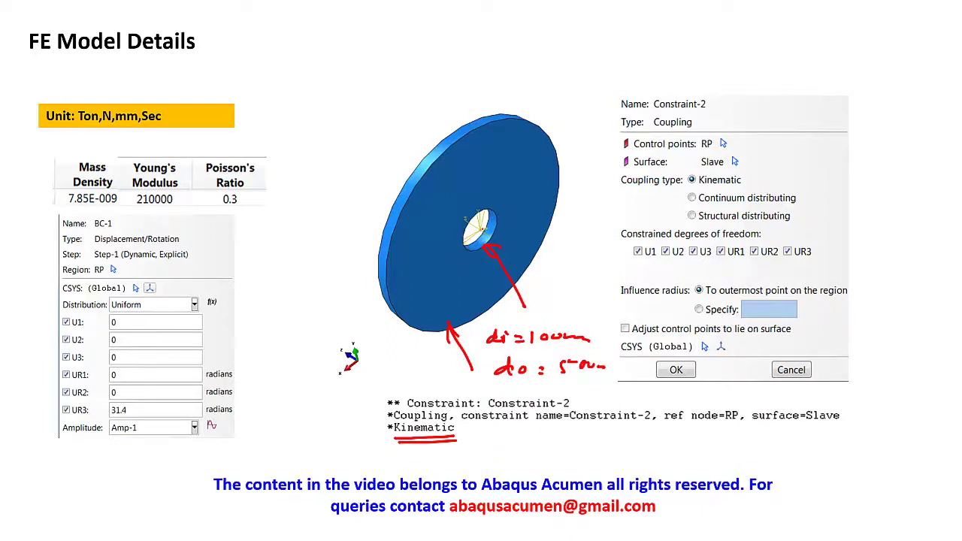
{"action": "mouse_move", "coordinate": [480, 227]}
{"action": "left_mouse_down"}
{"action": "mouse_move", "coordinate": [484, 234]}
{"action": "mouse_move", "coordinate": [481, 227]}
{"action": "left_mouse_up"}
Underline Constraint-2, Coupling and the Kinematic coupling type in the dialog image.
{"action": "mouse_move", "coordinate": [654, 113]}
{"action": "left_mouse_down"}
{"action": "mouse_move", "coordinate": [698, 113]}
{"action": "mouse_move", "coordinate": [662, 117]}
{"action": "left_mouse_up"}
{"action": "mouse_move", "coordinate": [657, 130]}
{"action": "left_mouse_down"}
{"action": "mouse_move", "coordinate": [745, 148]}
{"action": "mouse_move", "coordinate": [749, 166]}
{"action": "left_mouse_up"}
{"action": "mouse_move", "coordinate": [690, 188]}
{"action": "left_mouse_down"}
{"action": "mouse_move", "coordinate": [742, 189]}
{"action": "mouse_move", "coordinate": [693, 193]}
{"action": "left_mouse_up"}
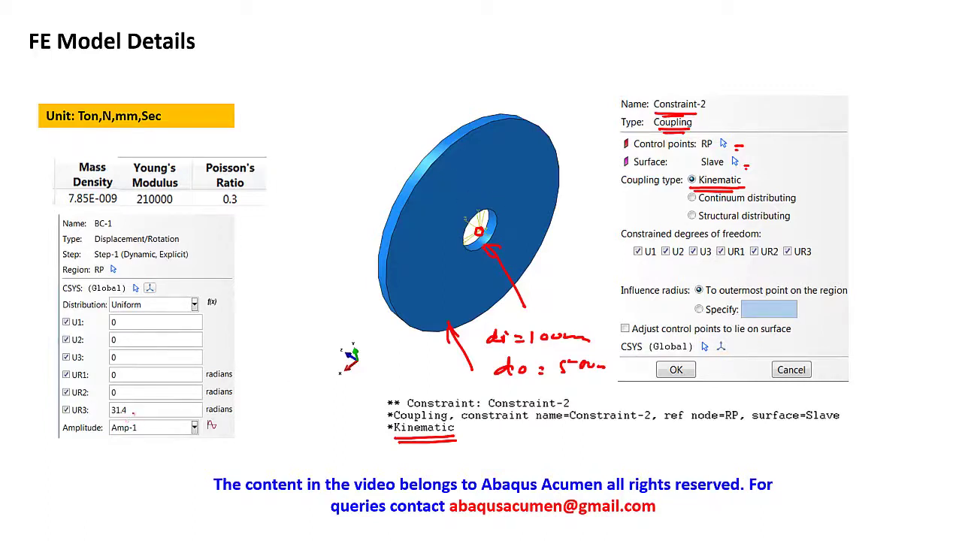
Ink 0.1 sec below Amplitude and 10/0.1s beside the UR3 rotation value.
{"action": "left_click_drag", "start_coordinate": [137, 454], "coordinate": [156, 460]}
{"action": "left_click", "coordinate": [146, 455]}
{"action": "mouse_move", "coordinate": [173, 446]}
{"action": "left_mouse_down"}
{"action": "mouse_move", "coordinate": [169, 453]}
{"action": "mouse_move", "coordinate": [194, 445]}
{"action": "left_mouse_up"}
{"action": "mouse_move", "coordinate": [255, 397]}
{"action": "left_mouse_down"}
{"action": "mouse_move", "coordinate": [254, 407]}
{"action": "mouse_move", "coordinate": [267, 396]}
{"action": "mouse_move", "coordinate": [277, 418]}
{"action": "mouse_move", "coordinate": [305, 392]}
{"action": "mouse_move", "coordinate": [305, 409]}
{"action": "left_mouse_up"}
{"action": "left_click", "coordinate": [297, 403]}
{"action": "mouse_move", "coordinate": [323, 390]}
{"action": "left_mouse_down"}
{"action": "mouse_move", "coordinate": [319, 399]}
{"action": "mouse_move", "coordinate": [342, 394]}
{"action": "left_mouse_up"}
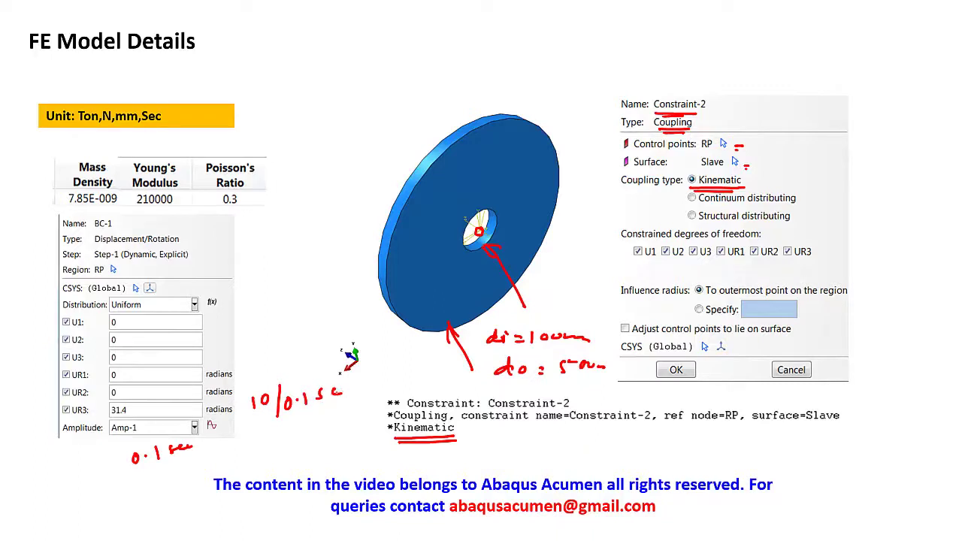
Write an underlined 100ms note, then end the slide show and discard the ink.
{"action": "left_click_drag", "start_coordinate": [279, 432], "coordinate": [277, 446]}
{"action": "left_click_drag", "start_coordinate": [293, 433], "coordinate": [335, 434]}
{"action": "mouse_move", "coordinate": [274, 460]}
{"action": "left_mouse_down"}
{"action": "mouse_move", "coordinate": [349, 436]}
{"action": "mouse_move", "coordinate": [331, 443]}
{"action": "left_mouse_up"}
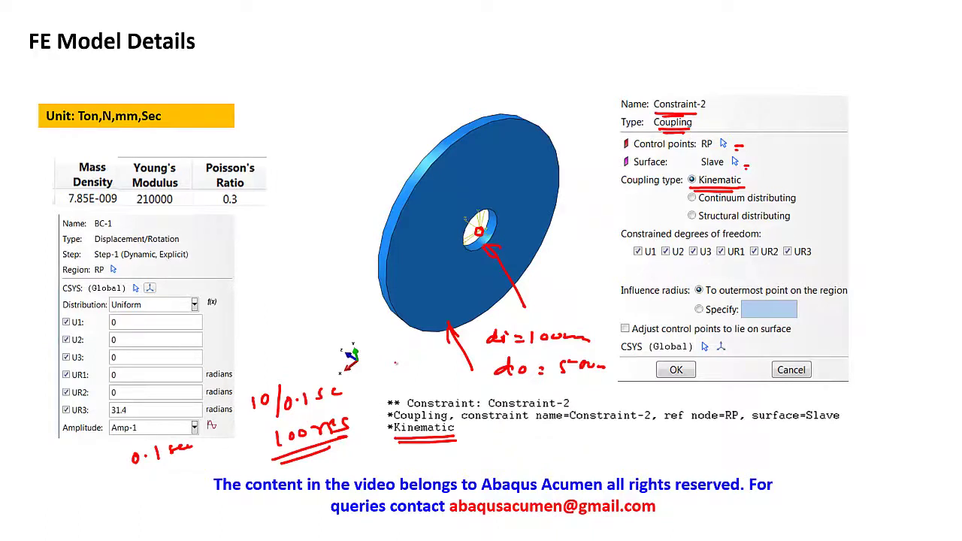
{"action": "key", "text": "Escape"}
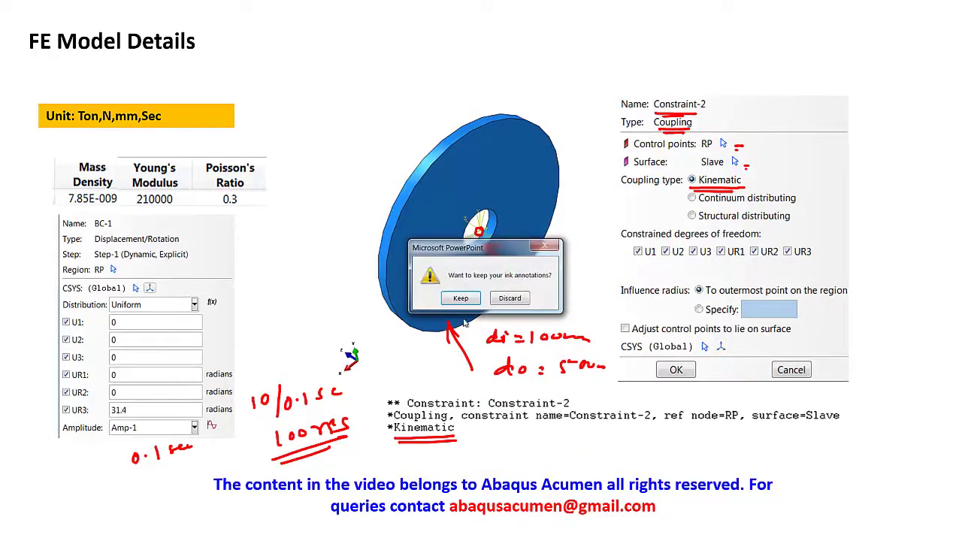
{"action": "left_click", "coordinate": [511, 300]}
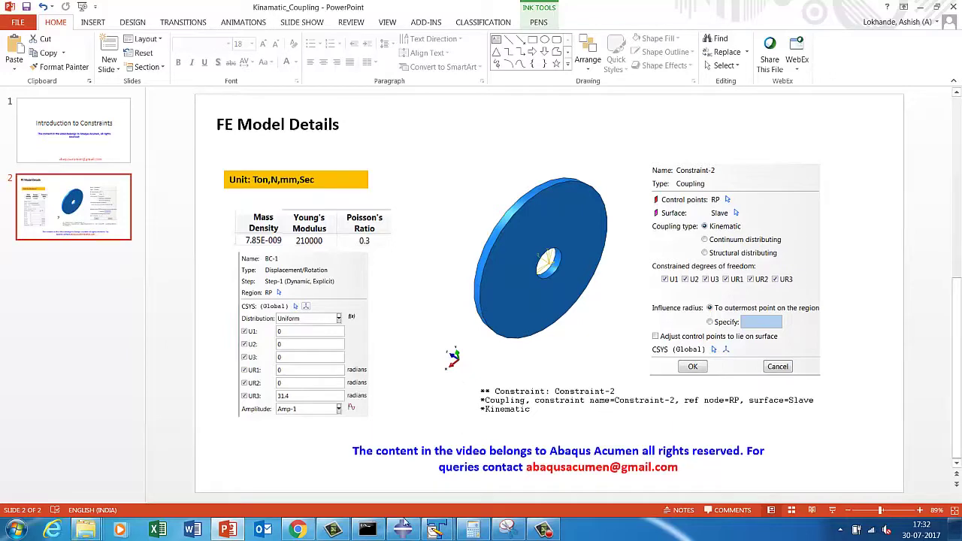
Start a new Standard/Explicit model database without saving the old one.
{"action": "left_click", "coordinate": [403, 530]}
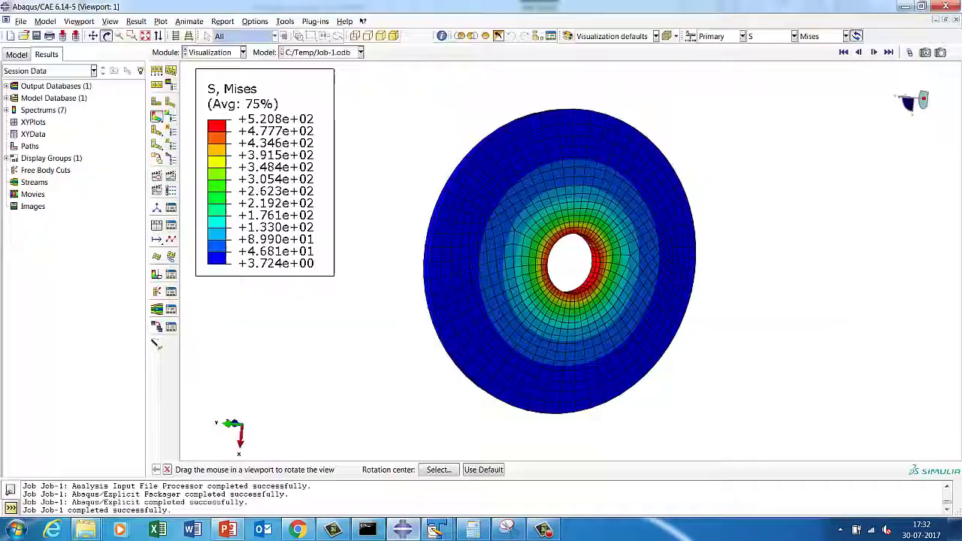
{"action": "left_click", "coordinate": [21, 21]}
{"action": "mouse_move", "coordinate": [25, 35]}
{"action": "left_click", "coordinate": [173, 36]}
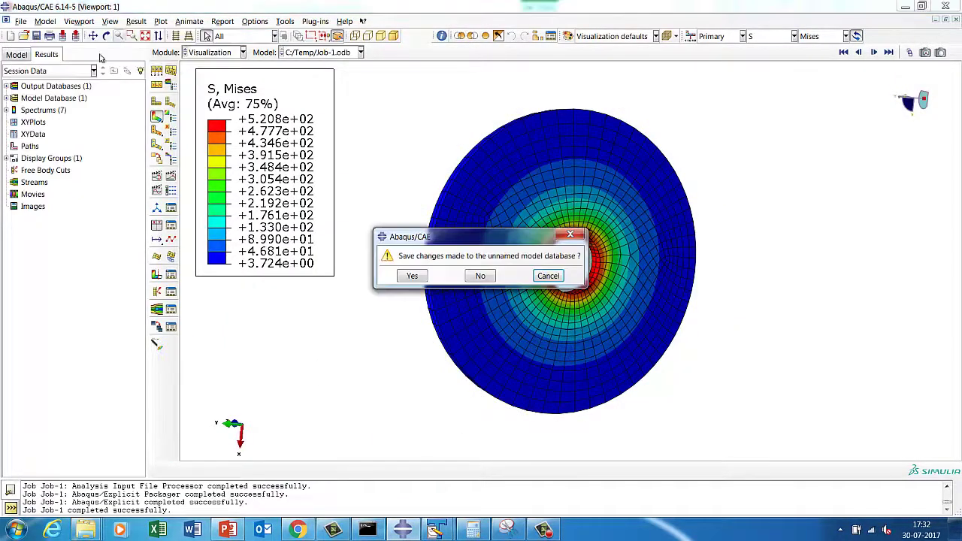
{"action": "left_click", "coordinate": [481, 276]}
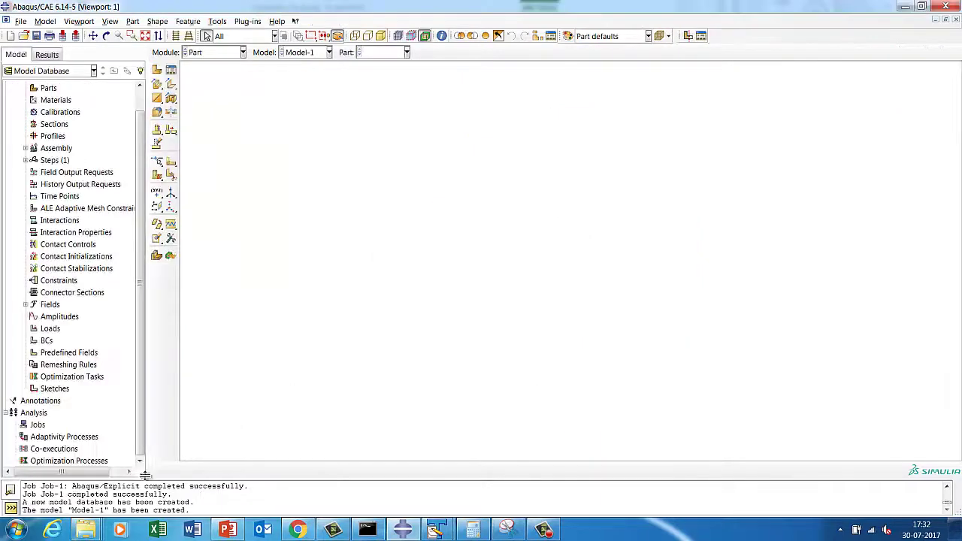
Set the work directory to the project folder path D:\Abaqus_Acumen_2\Kinematic_Constrained copied from Explorer.
{"action": "mouse_move", "coordinate": [85, 530]}
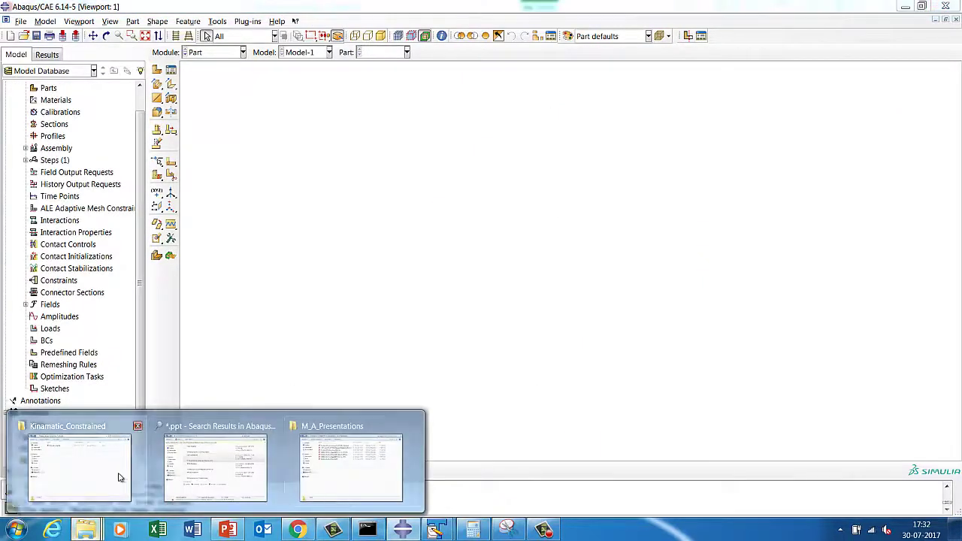
{"action": "left_click", "coordinate": [120, 478]}
{"action": "left_click", "coordinate": [414, 103]}
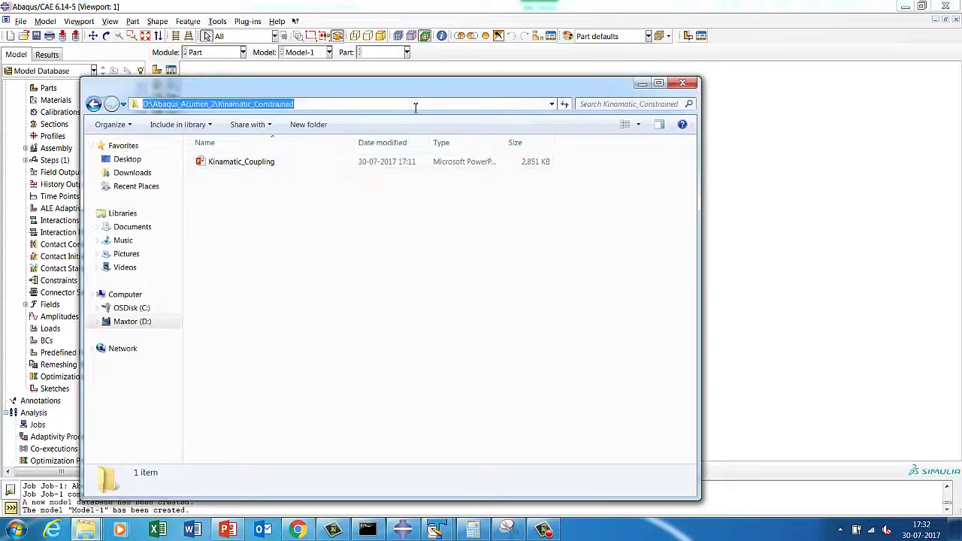
{"action": "right_click", "coordinate": [290, 107]}
{"action": "left_click", "coordinate": [313, 143]}
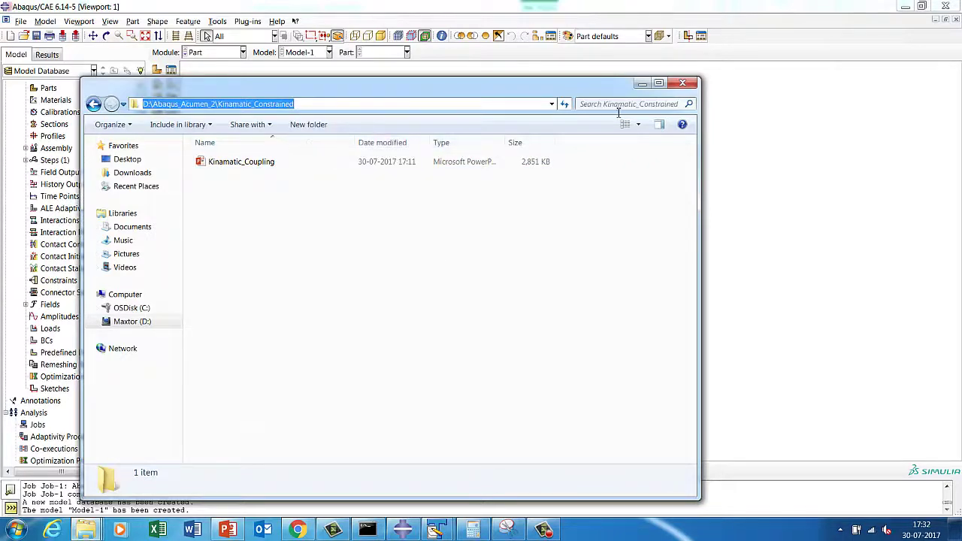
{"action": "left_click", "coordinate": [643, 83]}
{"action": "left_click", "coordinate": [20, 21]}
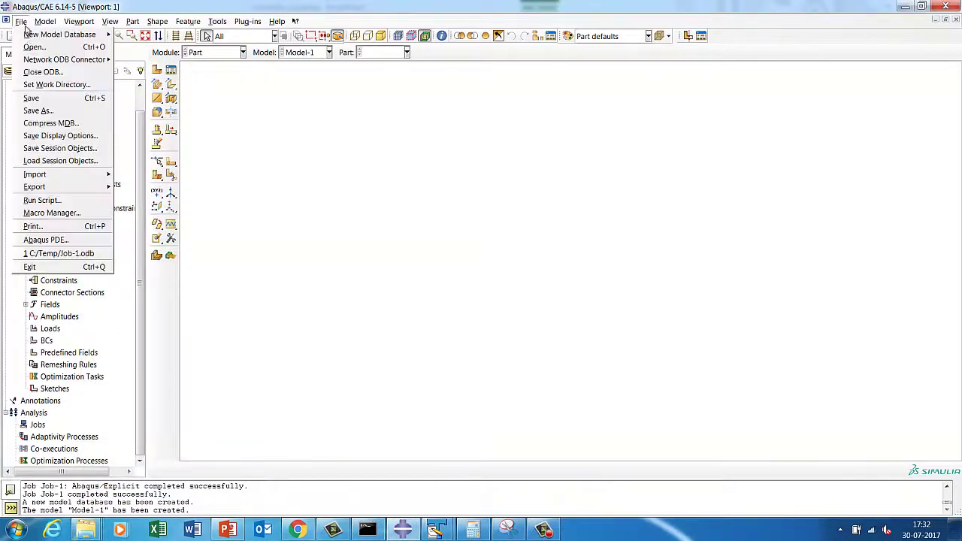
{"action": "left_click", "coordinate": [45, 83]}
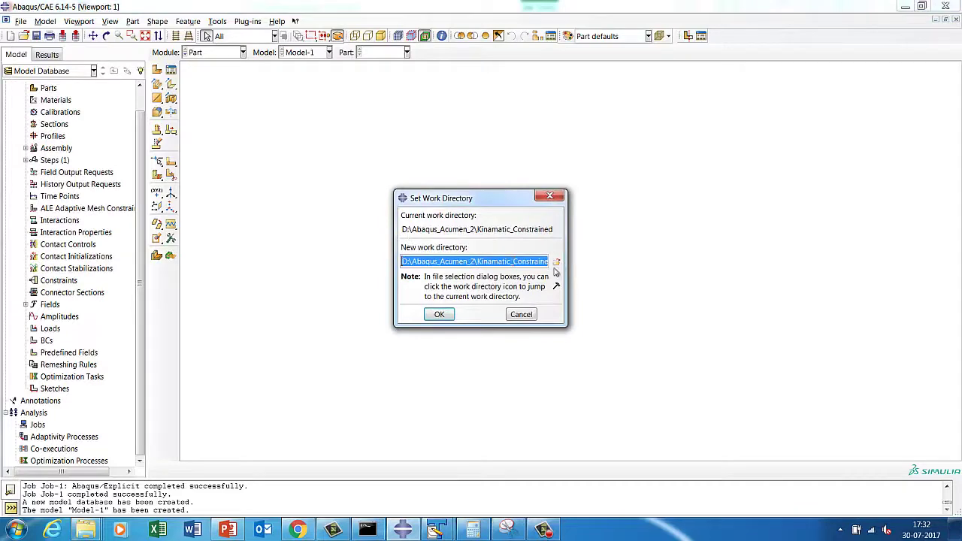
{"action": "left_click", "coordinate": [439, 315]}
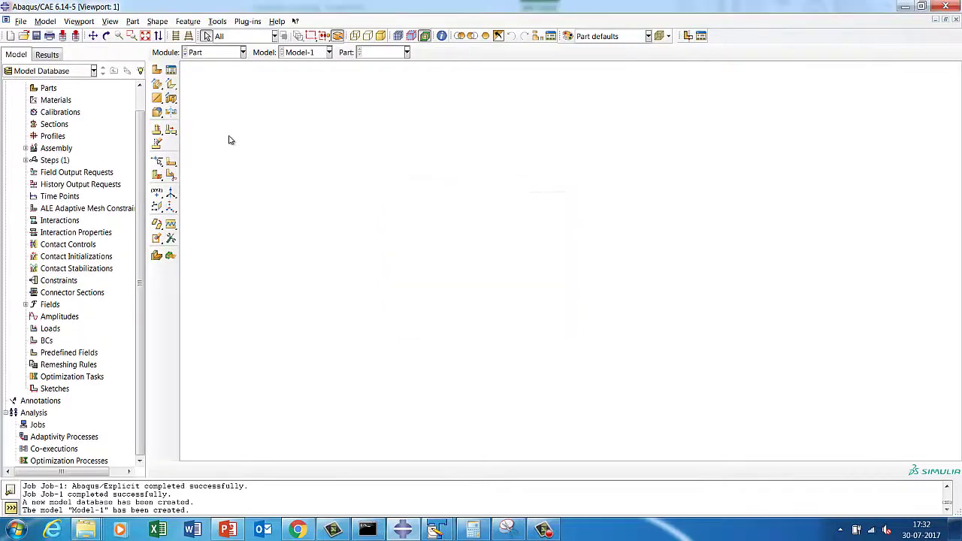
Create a new part named Disc and place a sketch point at 50,0.
{"action": "right_click", "coordinate": [57, 92]}
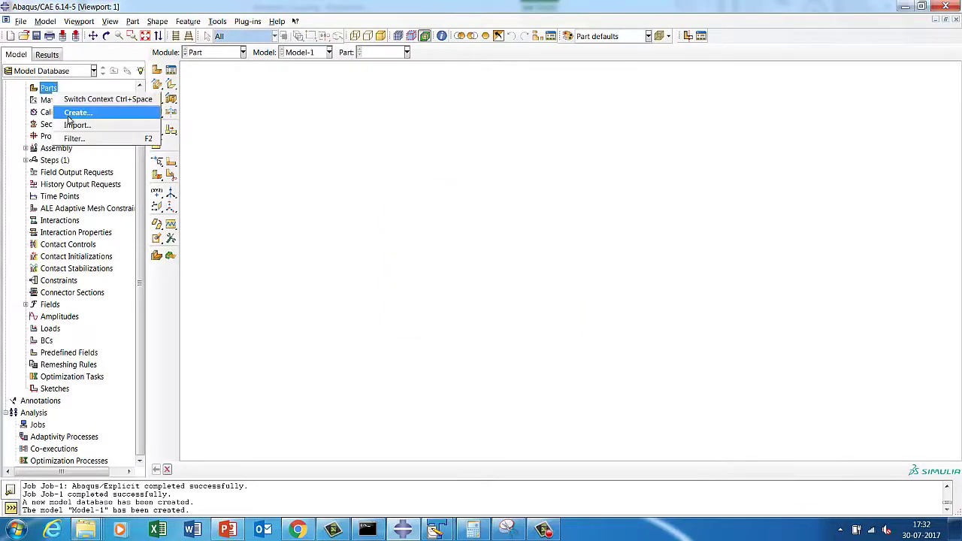
{"action": "left_click", "coordinate": [75, 113]}
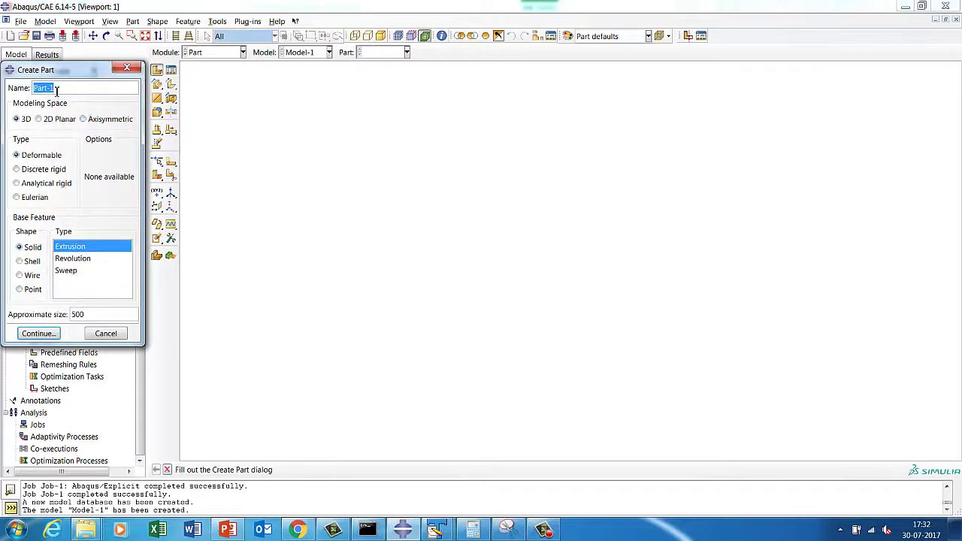
{"action": "type", "text": "Disc"}
{"action": "left_click", "coordinate": [38, 333]}
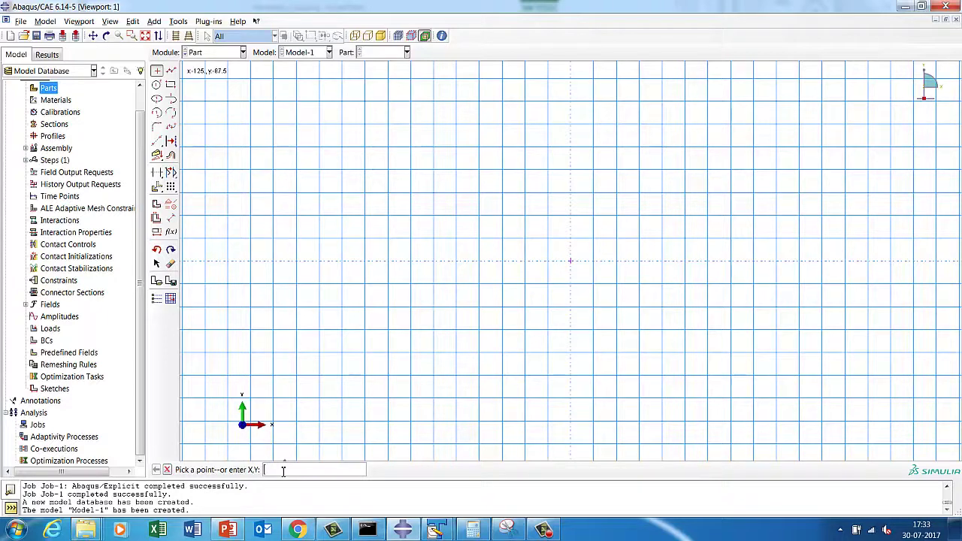
{"action": "type", "text": "50"}
{"action": "key", "text": "Return"}
{"action": "key", "text": "Return"}
{"action": "left_click", "coordinate": [145, 35]}
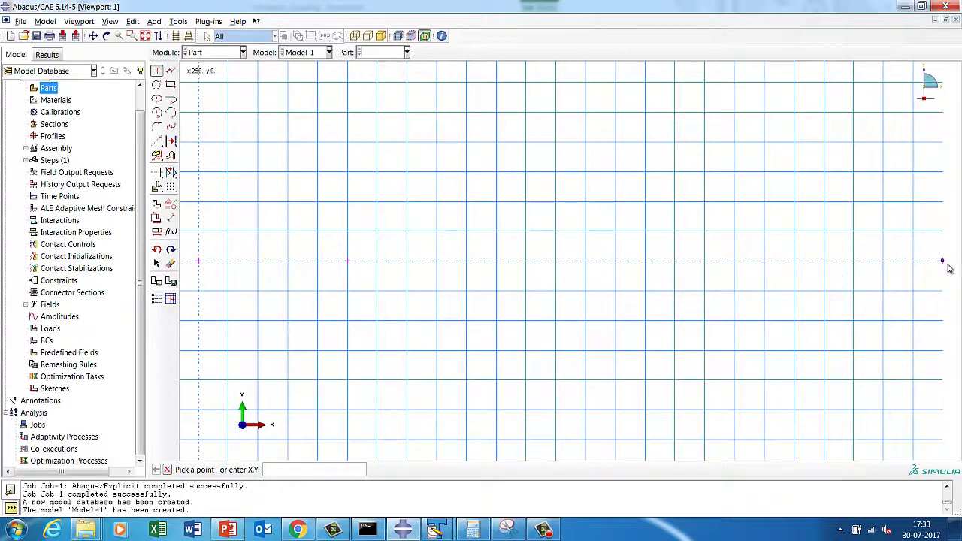
Sketch two concentric circles at the origin: inner radius 50 and a larger outer circle.
{"action": "left_click", "coordinate": [156, 85]}
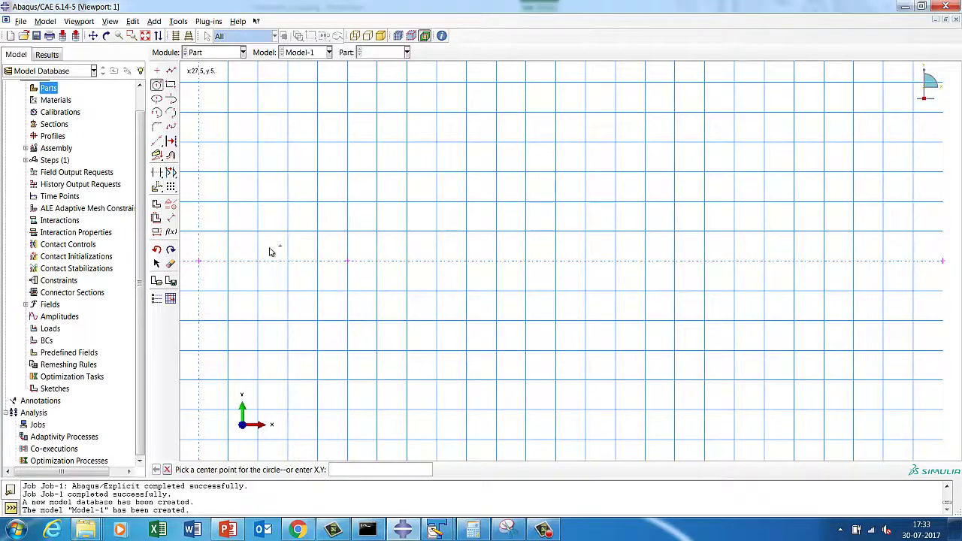
{"action": "left_click", "coordinate": [200, 262]}
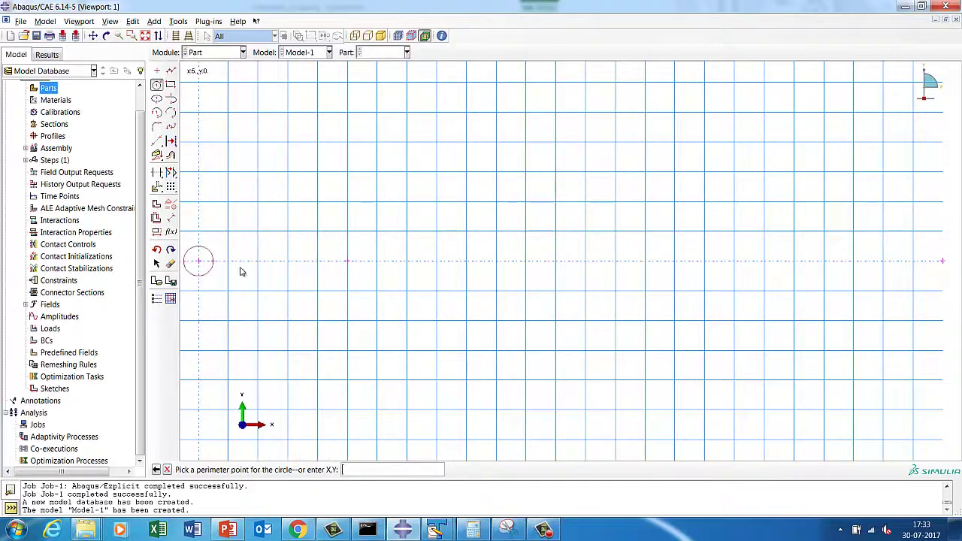
{"action": "left_click", "coordinate": [348, 261]}
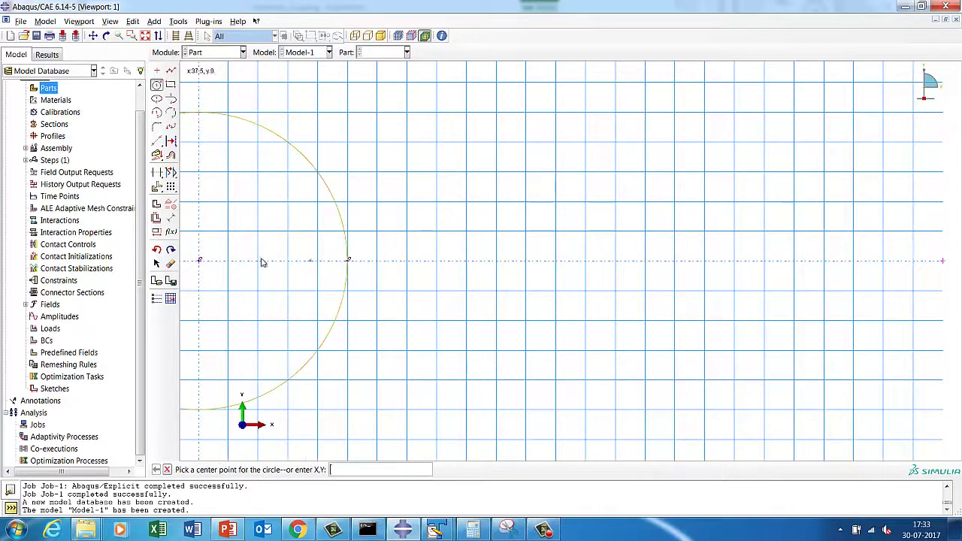
{"action": "left_click", "coordinate": [200, 262]}
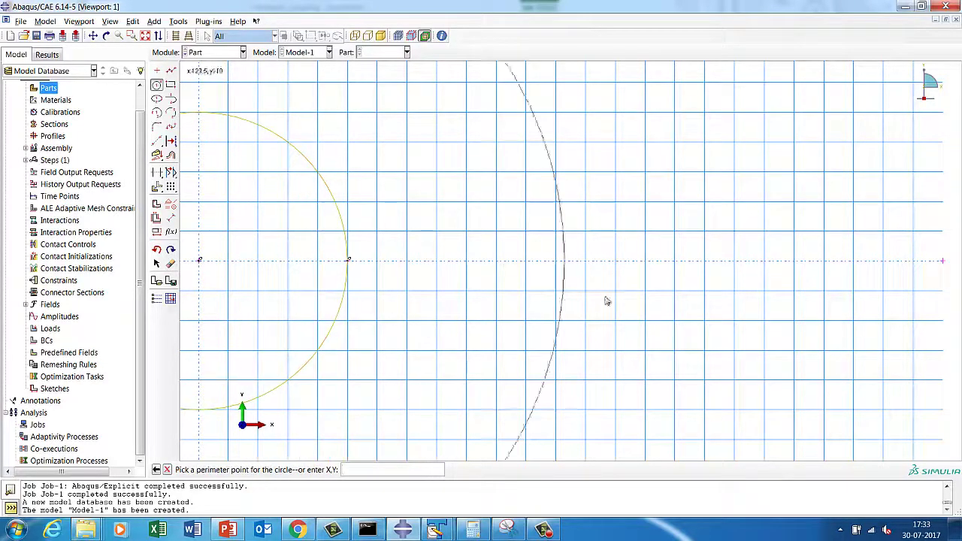
{"action": "left_click", "coordinate": [944, 261]}
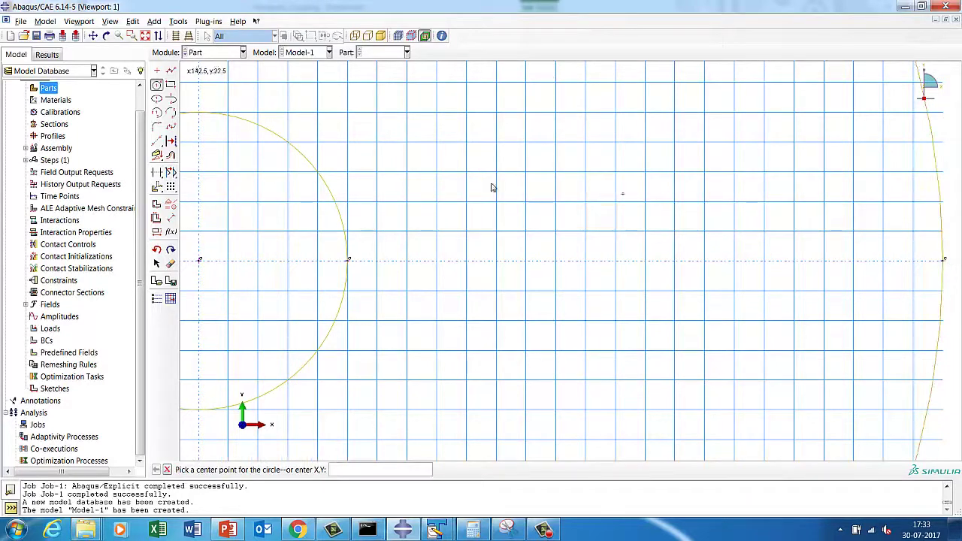
{"action": "left_click", "coordinate": [167, 470]}
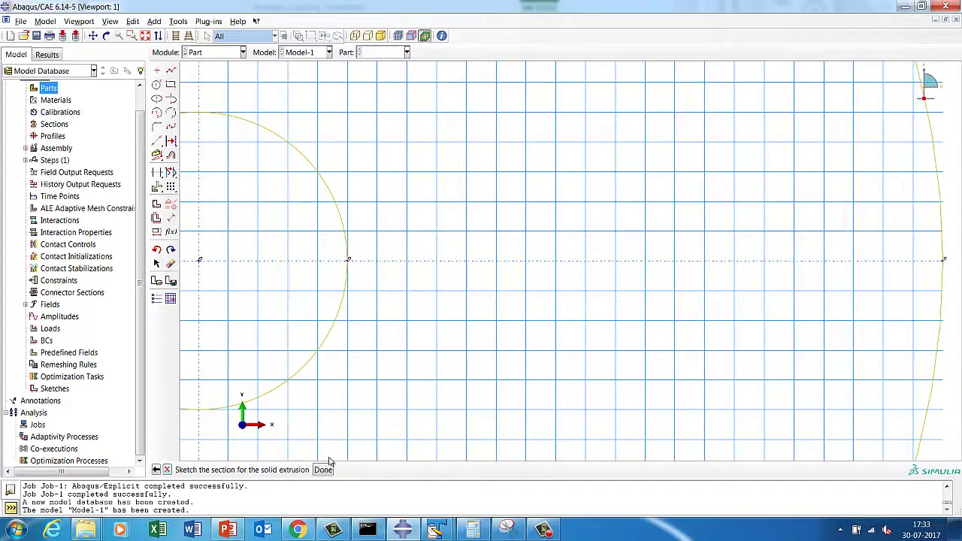
{"action": "left_click", "coordinate": [323, 470]}
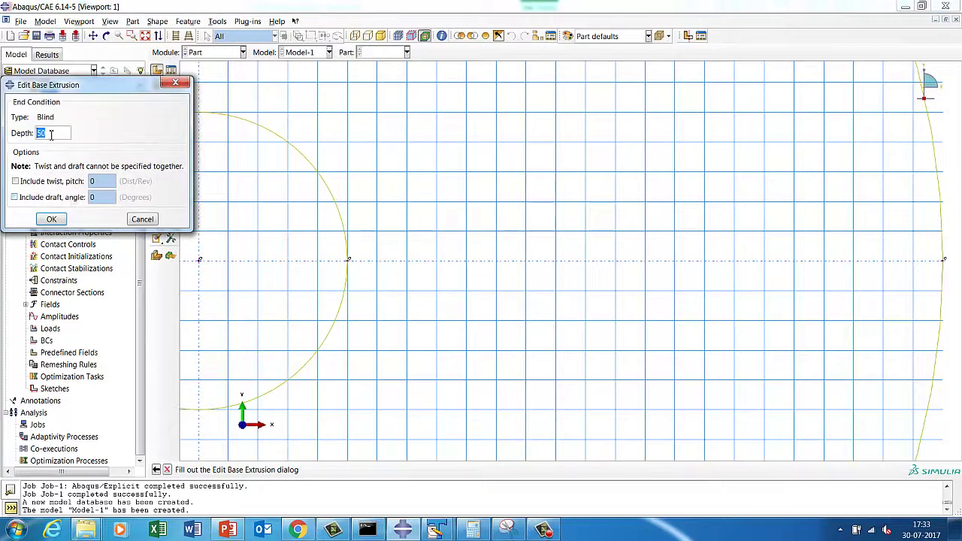
Extrude the disc sketch to a depth of 25.
{"action": "key", "text": "Tab"}
{"action": "key", "text": "shift"}
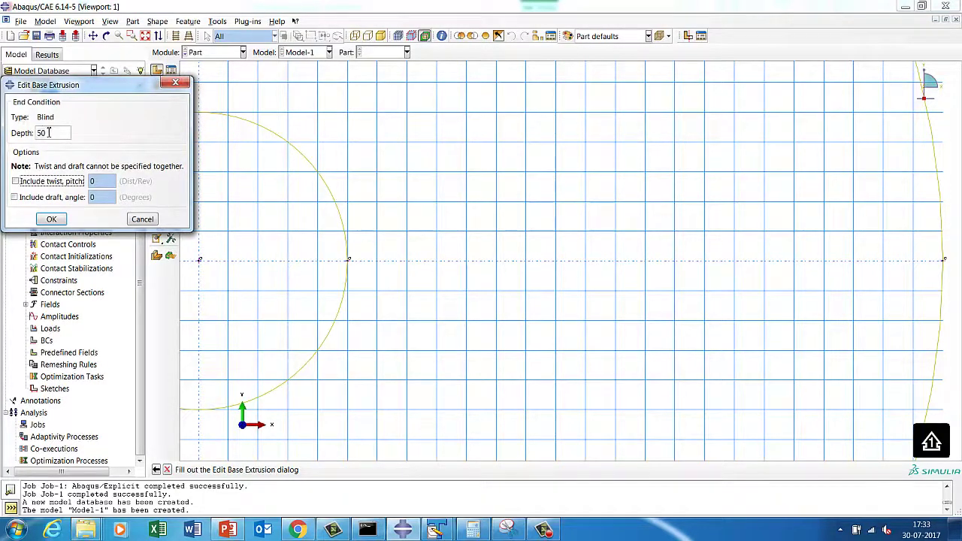
{"action": "key", "text": "shift+Tab"}
{"action": "type", "text": "25"}
{"action": "left_click", "coordinate": [51, 218]}
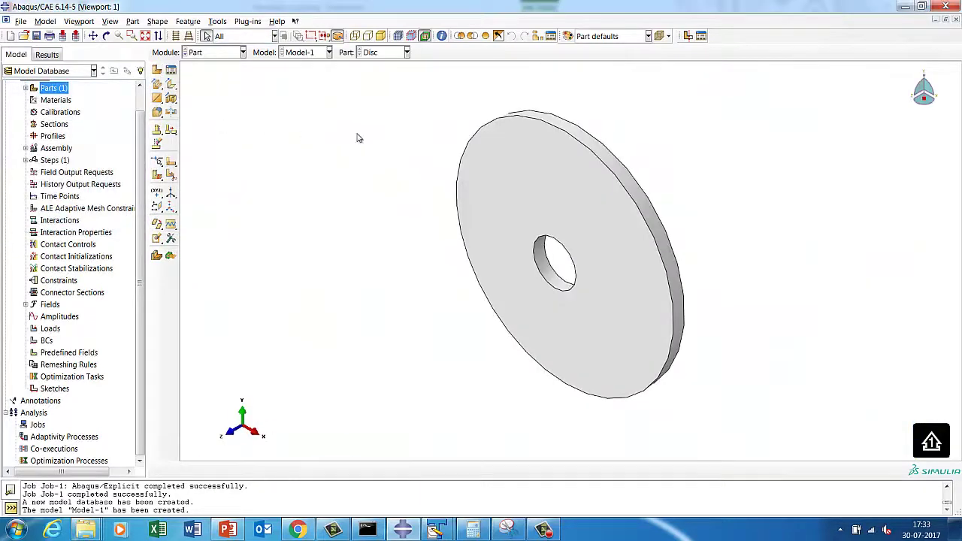
Create a material named Steel with mass density 7.85e-09.
{"action": "left_click", "coordinate": [55, 100]}
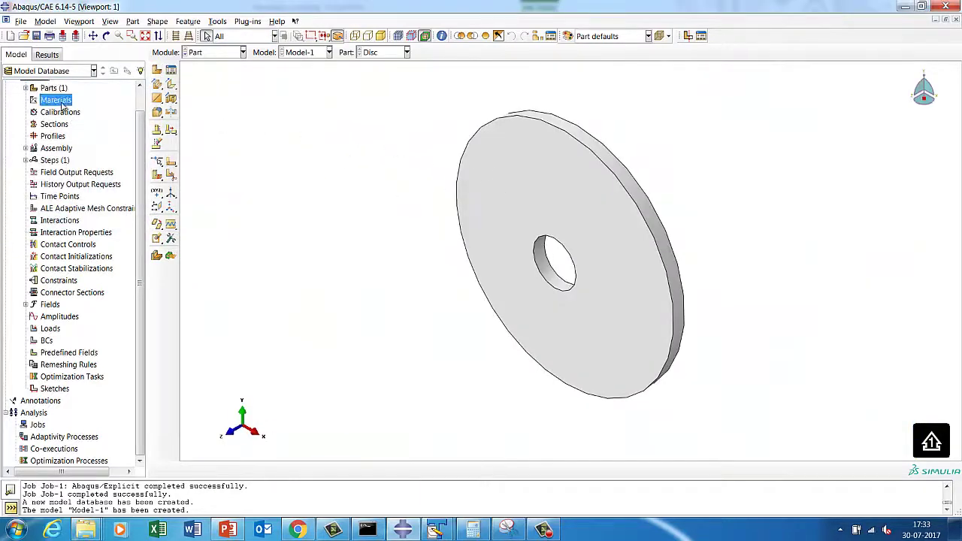
{"action": "right_click", "coordinate": [62, 102]}
{"action": "left_click", "coordinate": [78, 122]}
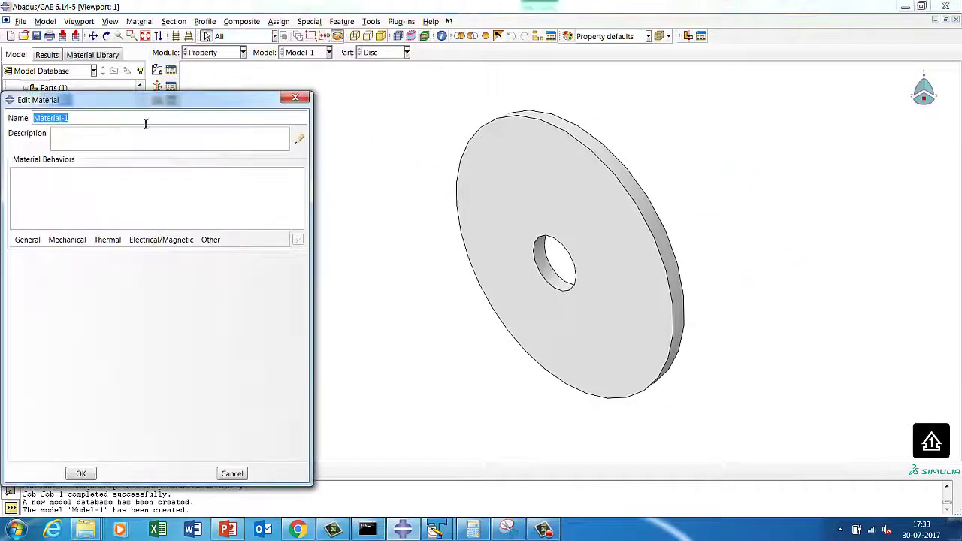
{"action": "type", "text": "Steel"}
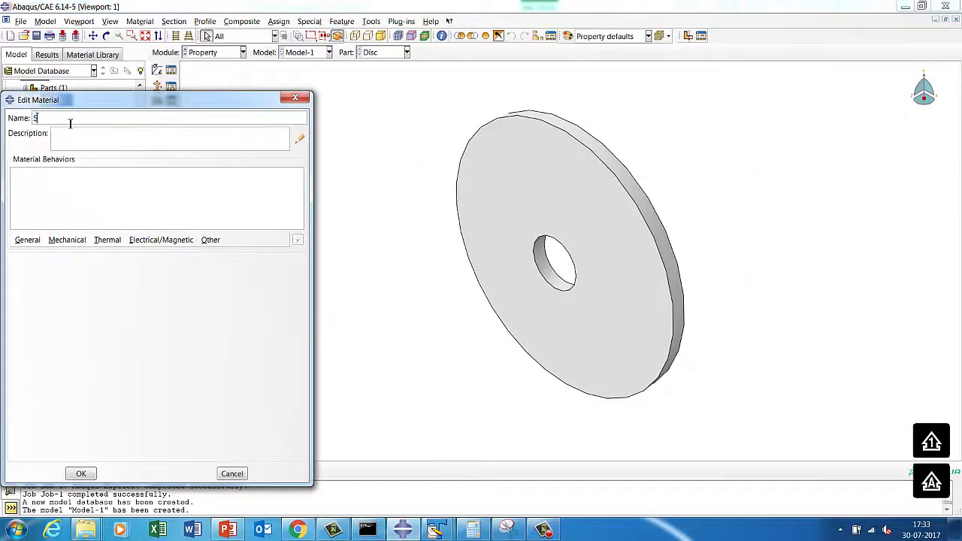
{"action": "left_click", "coordinate": [28, 241]}
{"action": "left_click", "coordinate": [31, 251]}
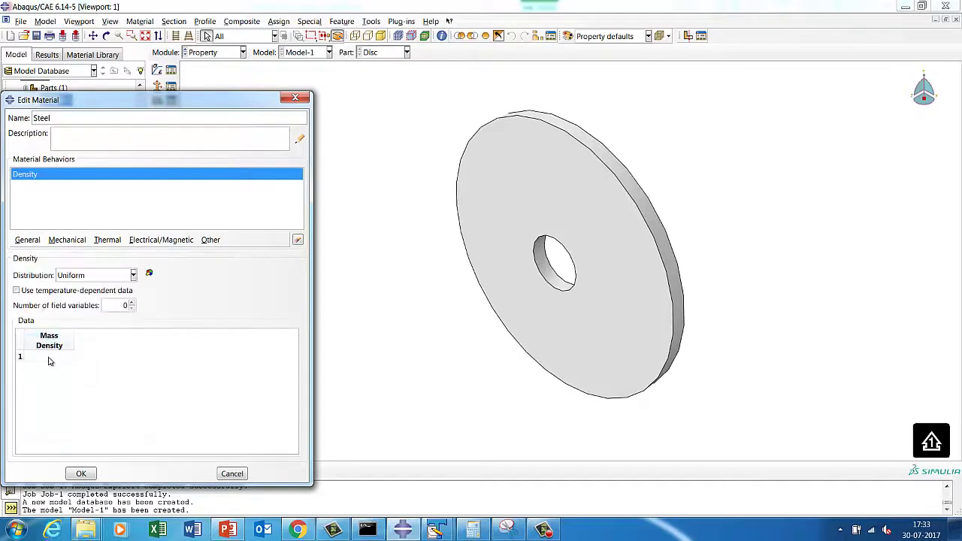
{"action": "left_click", "coordinate": [46, 358]}
{"action": "type", "text": "7.85e-09"}
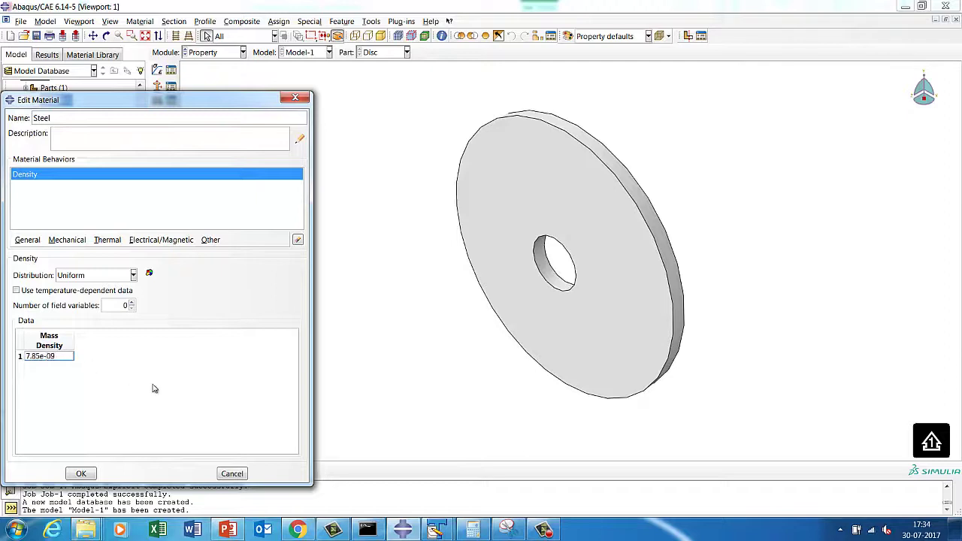
{"action": "key", "text": "Return"}
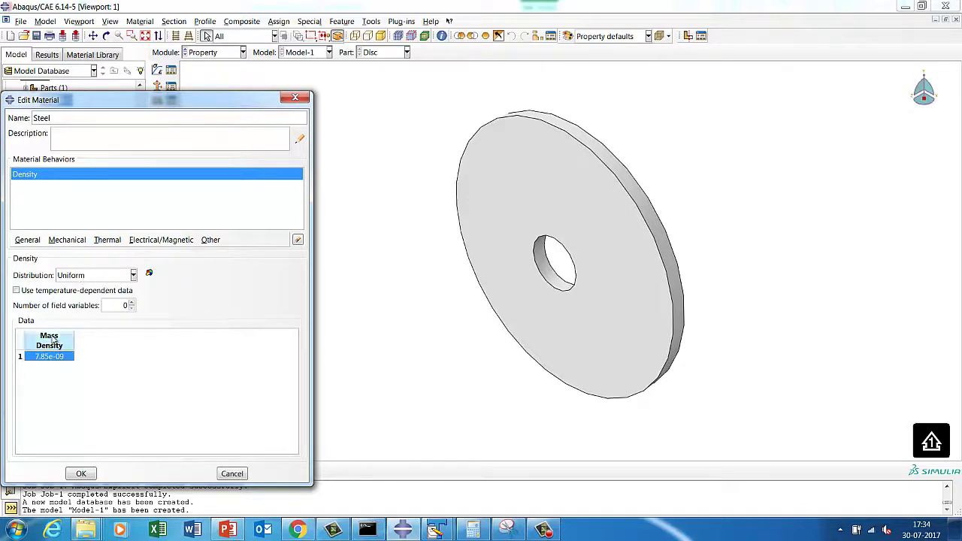
Give Steel elastic behaviour with Young's modulus 210e03 and Poisson's ratio 0.3.
{"action": "left_click", "coordinate": [67, 240]}
{"action": "mouse_move", "coordinate": [71, 190]}
{"action": "left_click", "coordinate": [225, 191]}
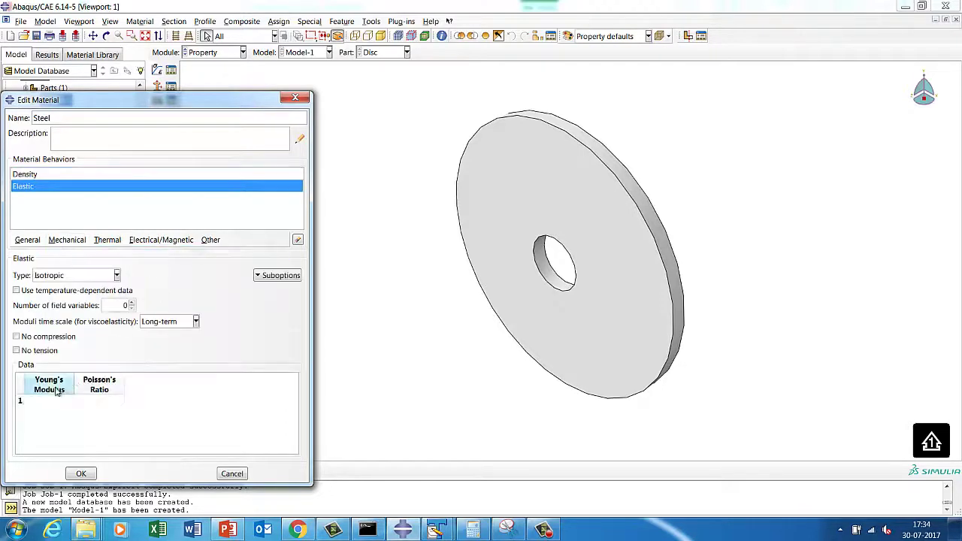
{"action": "left_click", "coordinate": [54, 399]}
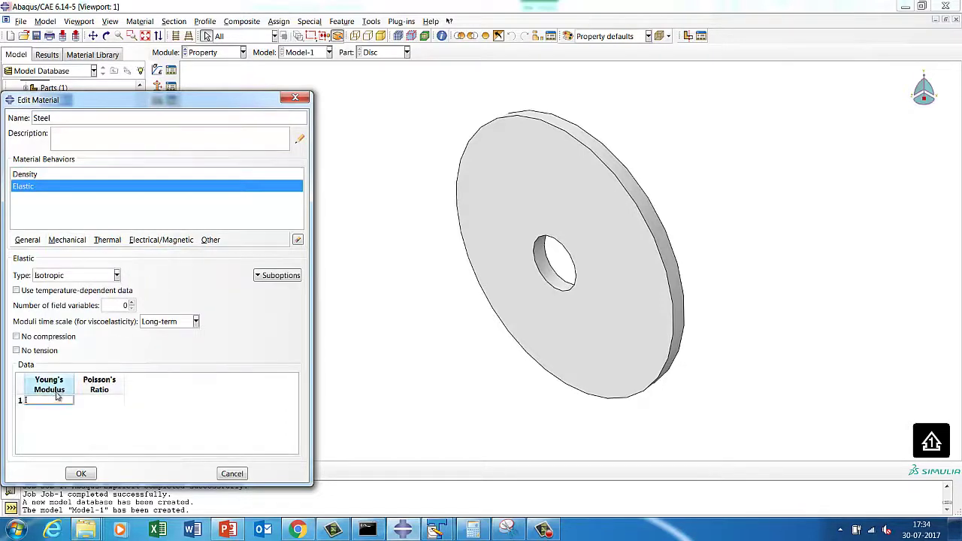
{"action": "left_click", "coordinate": [89, 399]}
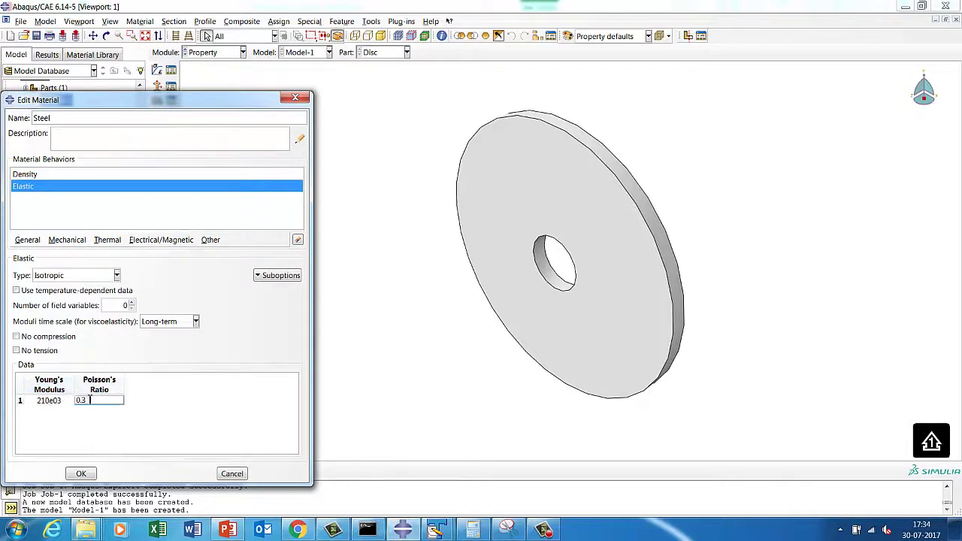
{"action": "key", "text": "Return"}
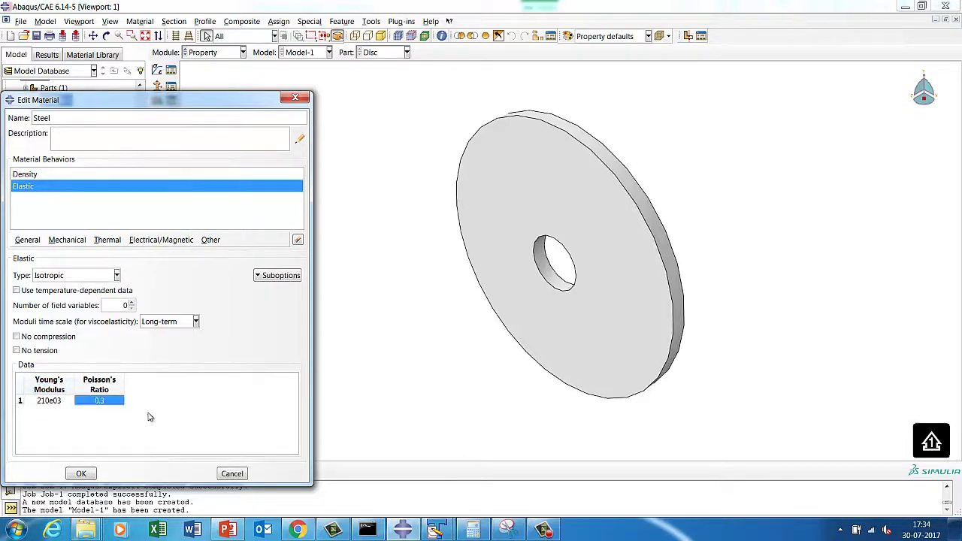
Save Steel and create Section-1, a solid homogeneous section using Steel.
{"action": "left_click", "coordinate": [81, 475]}
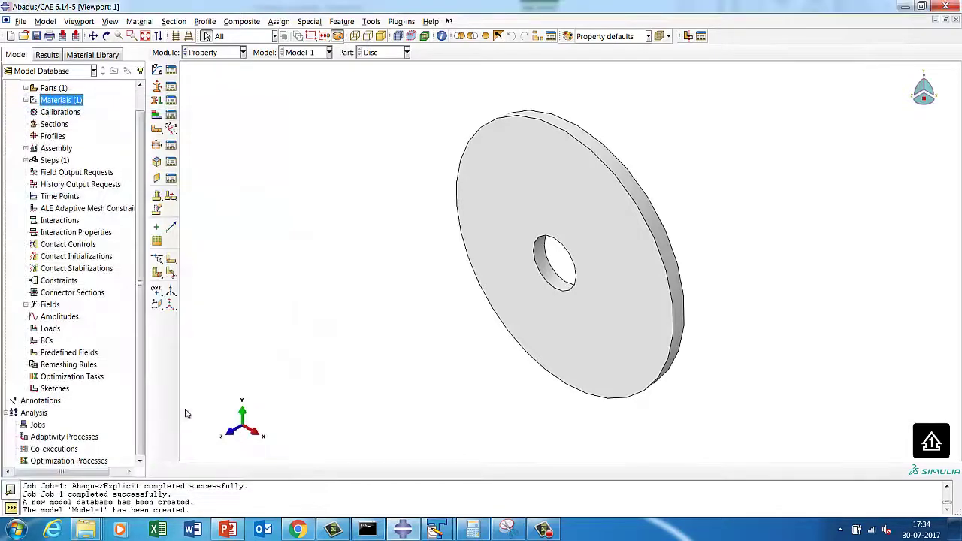
{"action": "left_click", "coordinate": [171, 88]}
{"action": "left_click", "coordinate": [28, 129]}
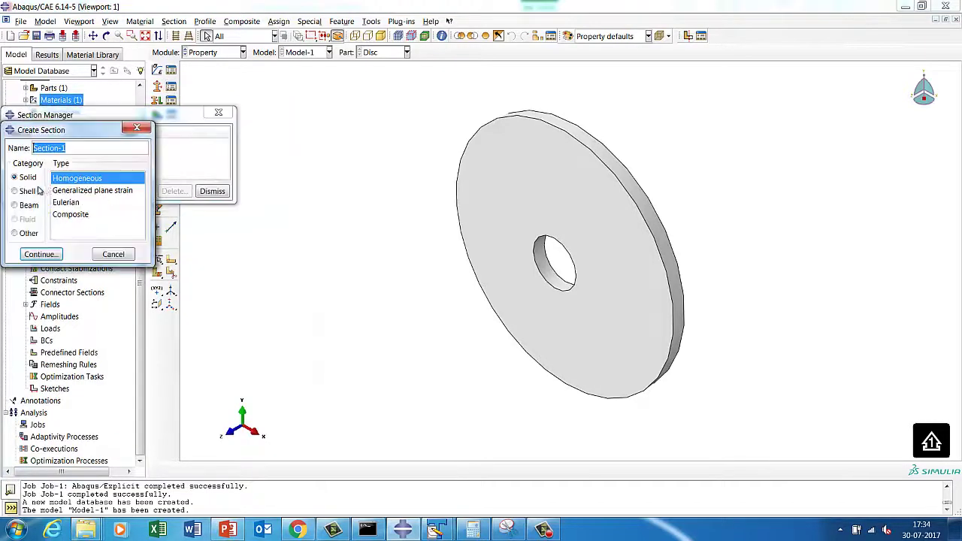
{"action": "left_click", "coordinate": [41, 254]}
{"action": "left_click", "coordinate": [43, 228]}
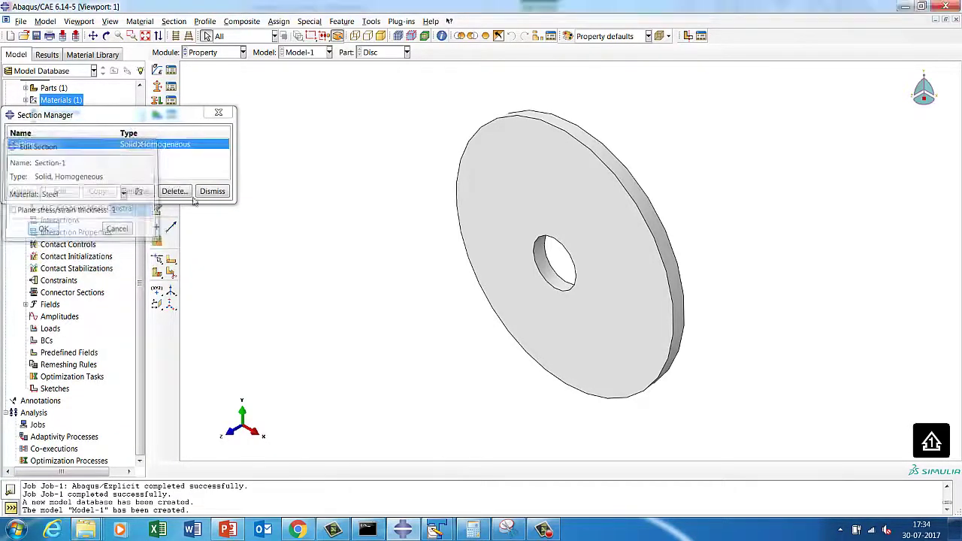
{"action": "left_click", "coordinate": [212, 191]}
Assign Section-1 to the whole disc.
{"action": "left_click", "coordinate": [171, 114]}
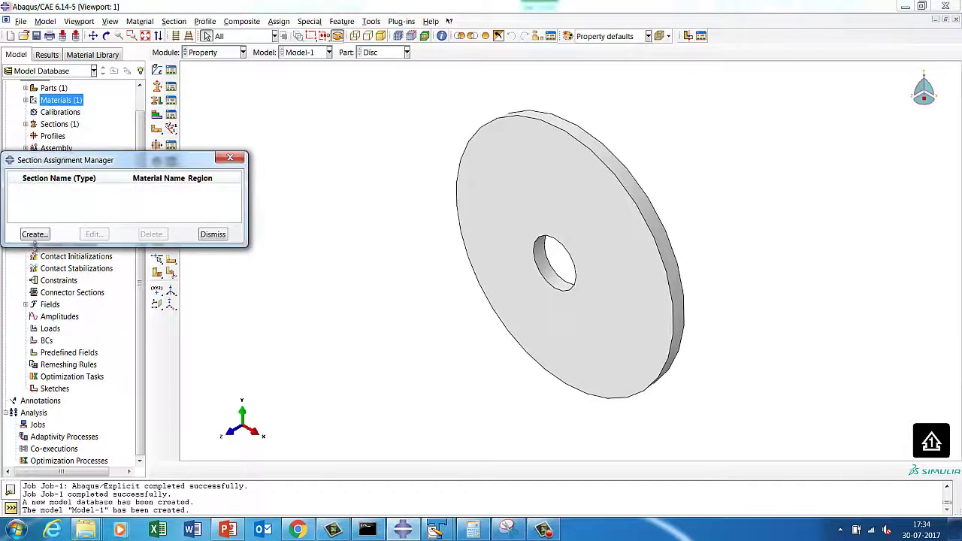
{"action": "left_click", "coordinate": [34, 234]}
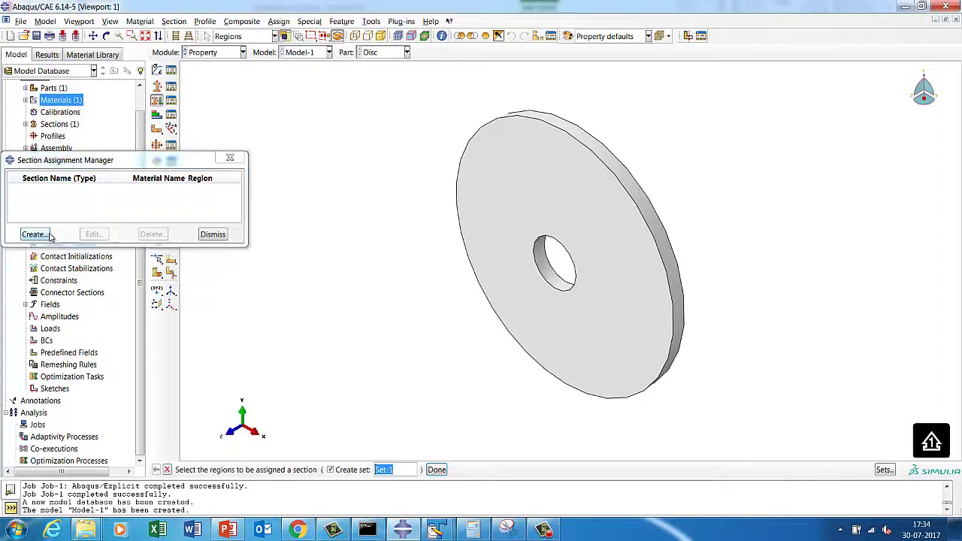
{"action": "left_click", "coordinate": [503, 275]}
{"action": "left_click", "coordinate": [437, 469]}
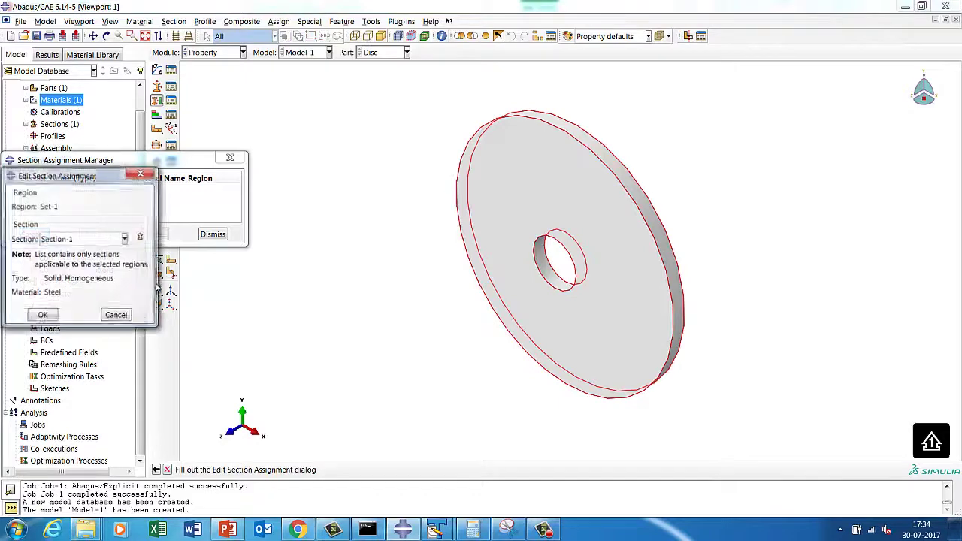
{"action": "left_click", "coordinate": [41, 315]}
{"action": "left_click", "coordinate": [212, 234]}
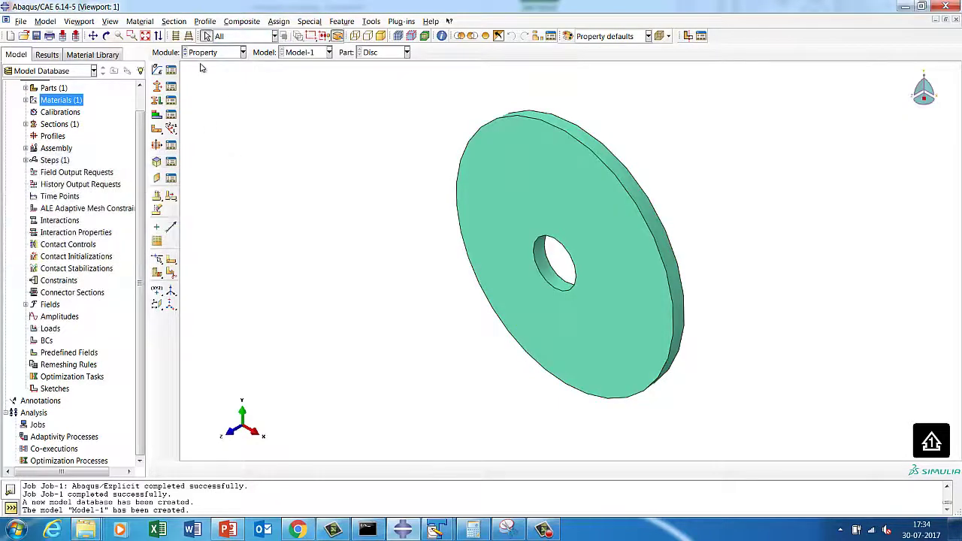
{"action": "left_click", "coordinate": [206, 52]}
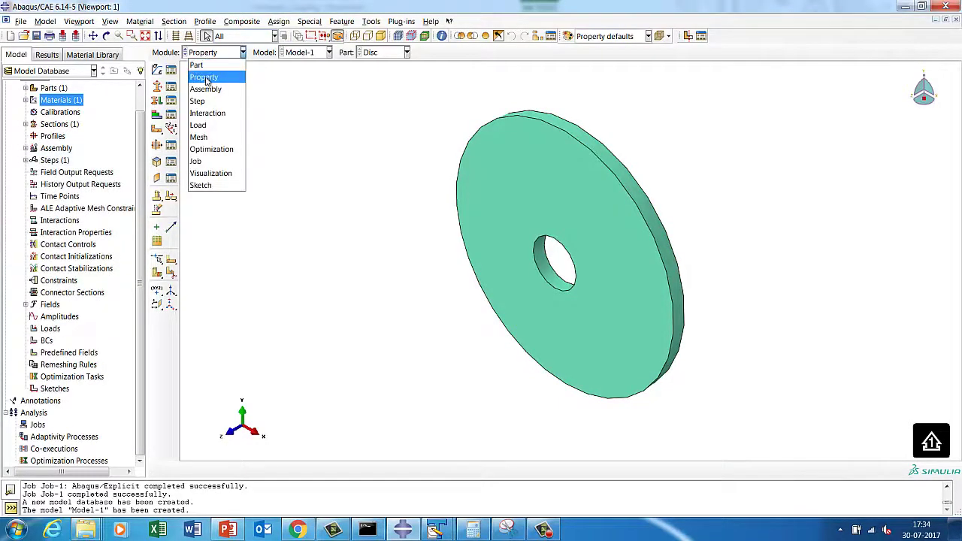
Create an instance of the Disc part in the Assembly module.
{"action": "left_click", "coordinate": [207, 90]}
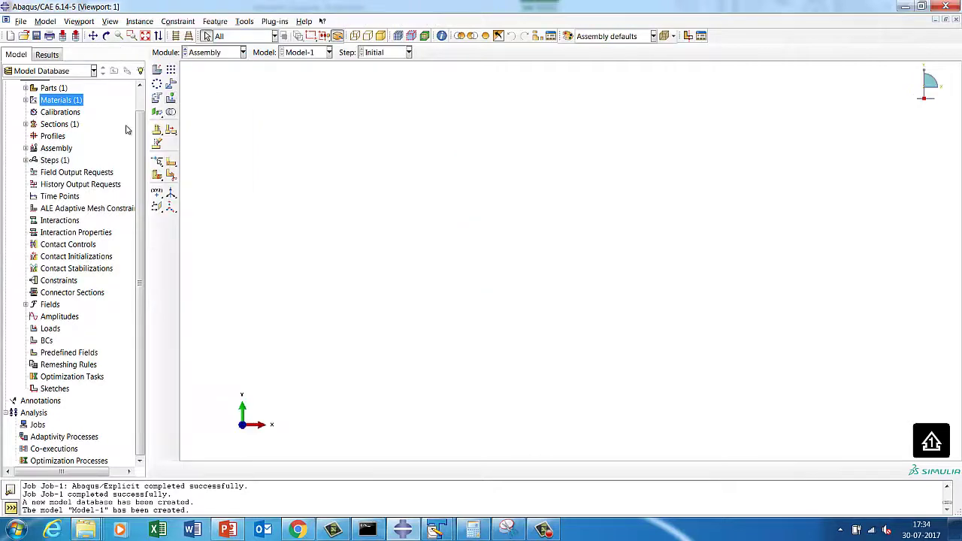
{"action": "left_click", "coordinate": [25, 148]}
{"action": "left_click", "coordinate": [65, 160]}
{"action": "right_click", "coordinate": [65, 159]}
{"action": "left_click", "coordinate": [73, 186]}
{"action": "left_click", "coordinate": [31, 408]}
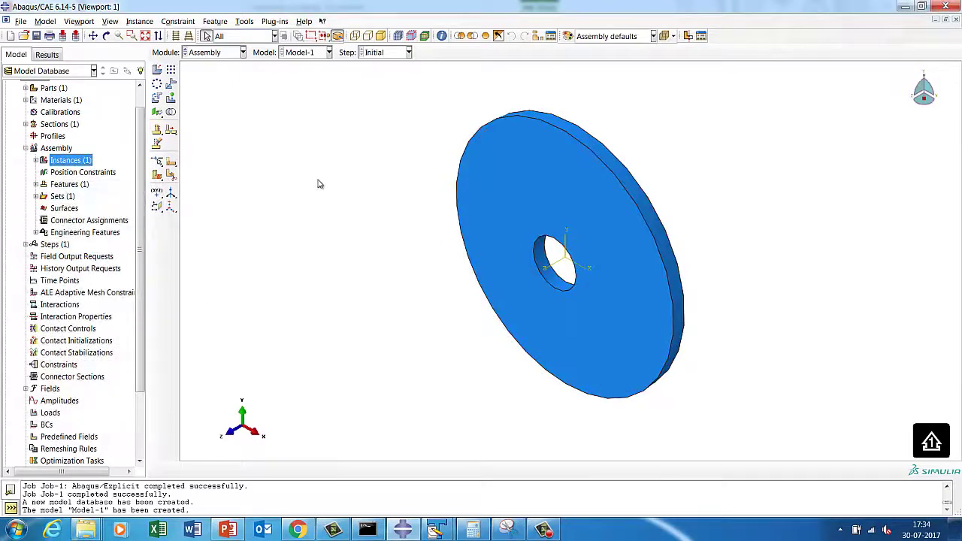
Create a Dynamic, Explicit step named Rotation with a 0.1 time period.
{"action": "left_click", "coordinate": [213, 52]}
{"action": "left_click", "coordinate": [208, 100]}
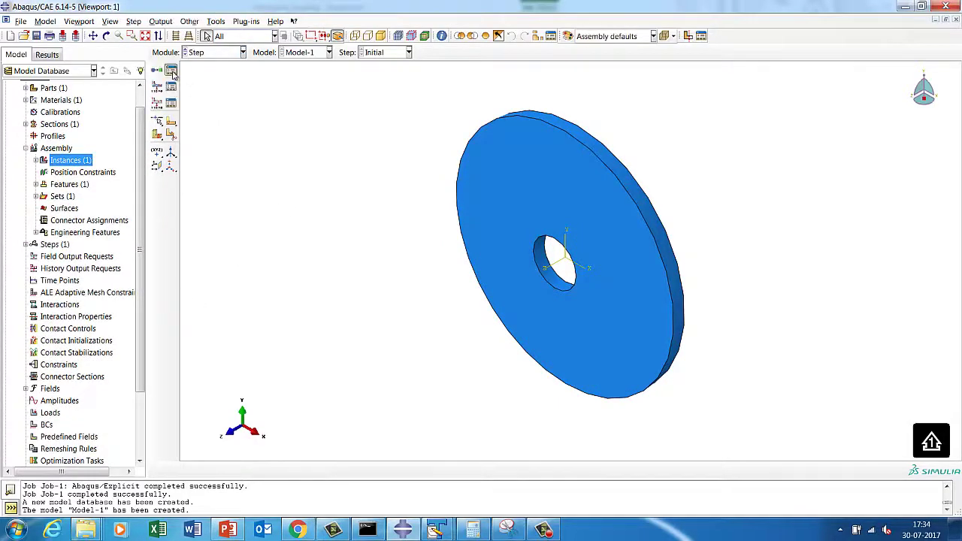
{"action": "left_click", "coordinate": [169, 70]}
{"action": "left_click", "coordinate": [24, 279]}
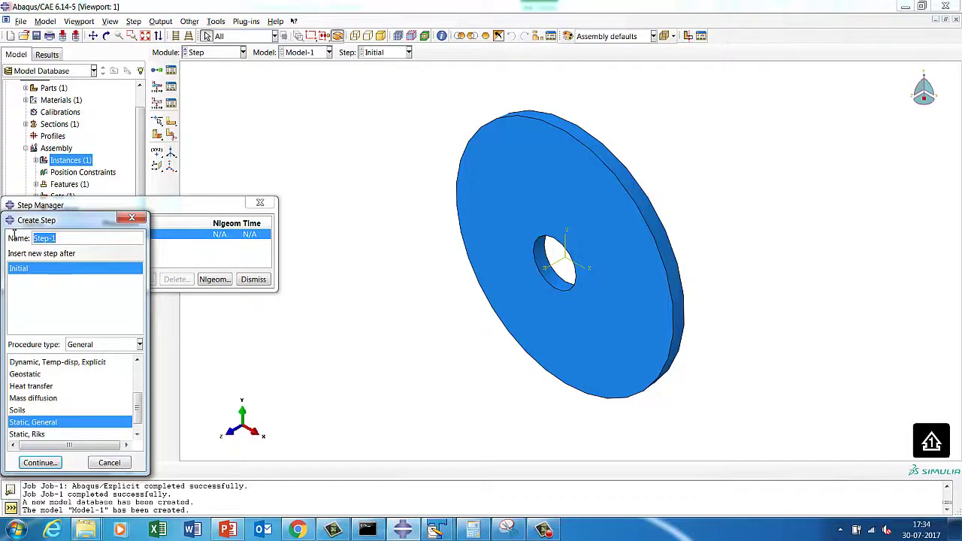
{"action": "type", "text": "Rotation"}
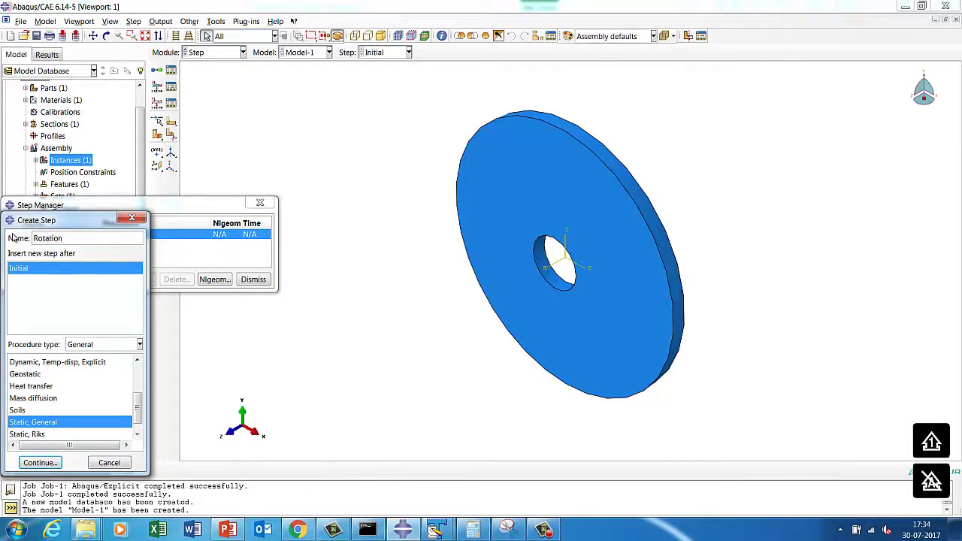
{"action": "left_click_drag", "start_coordinate": [135, 406], "coordinate": [137, 380]}
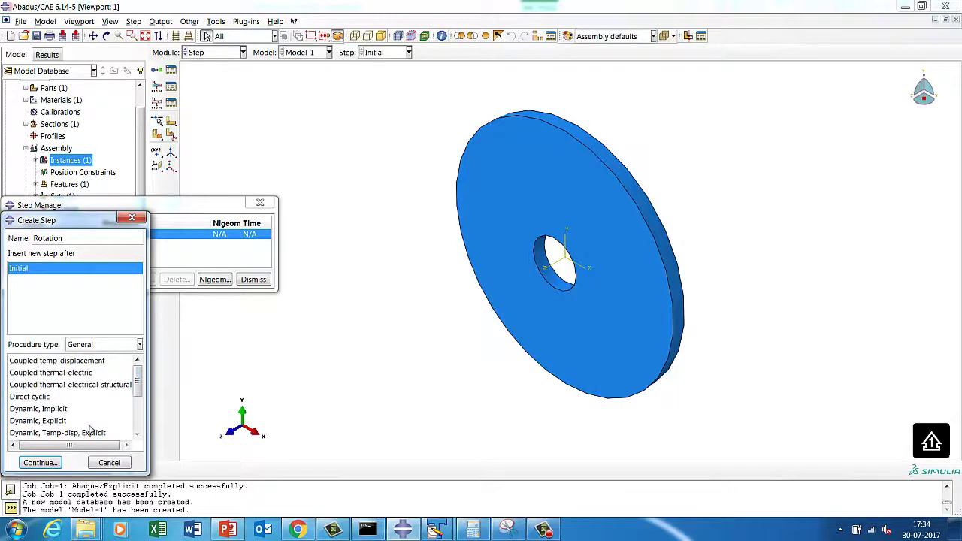
{"action": "left_click", "coordinate": [60, 421]}
{"action": "left_click", "coordinate": [51, 464]}
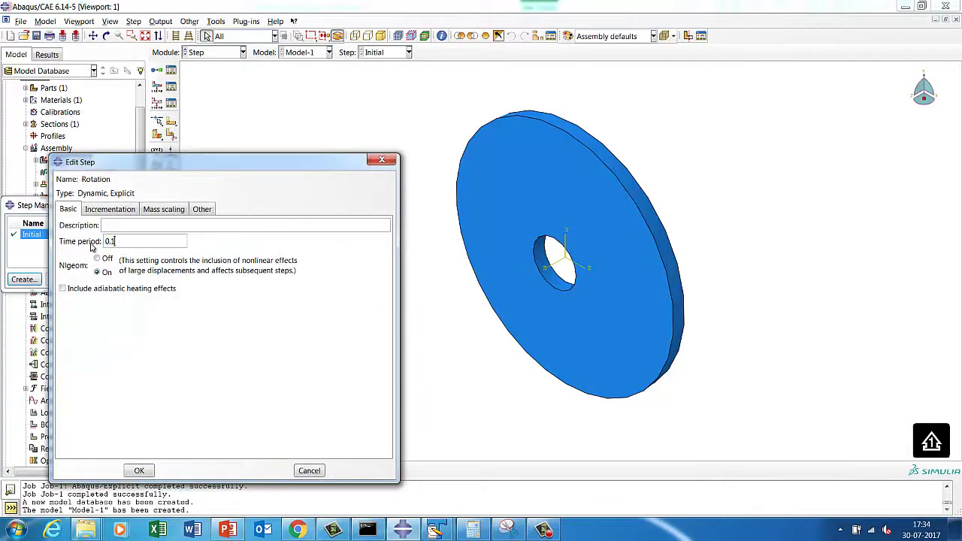
{"action": "left_click", "coordinate": [139, 469]}
{"action": "left_click", "coordinate": [254, 279]}
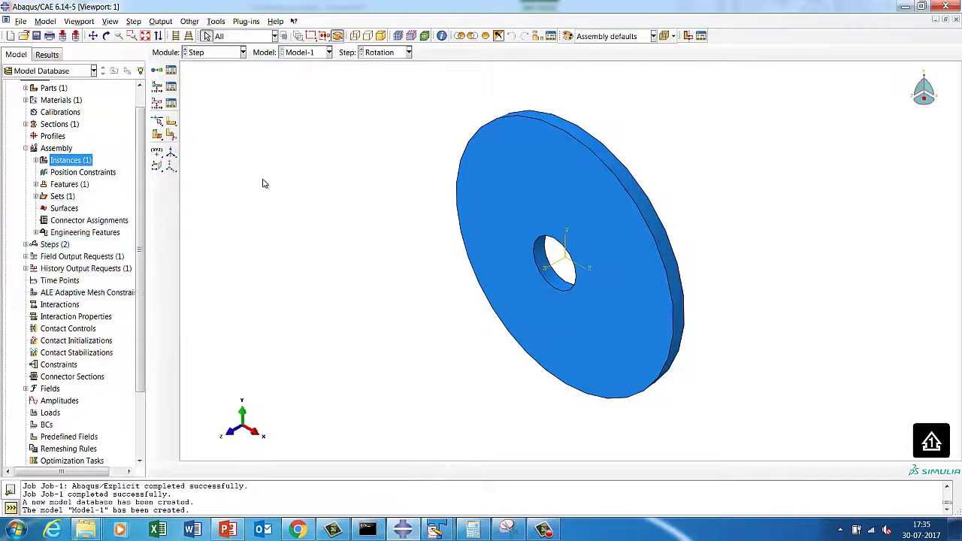
Switch to the Interaction module and orbit the disc to another angle.
{"action": "left_click", "coordinate": [199, 54]}
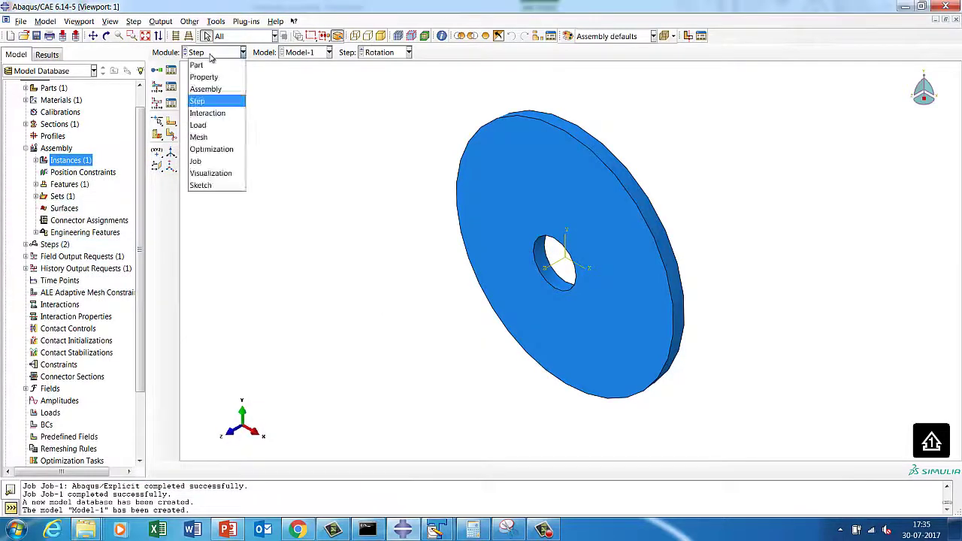
{"action": "left_click", "coordinate": [212, 113]}
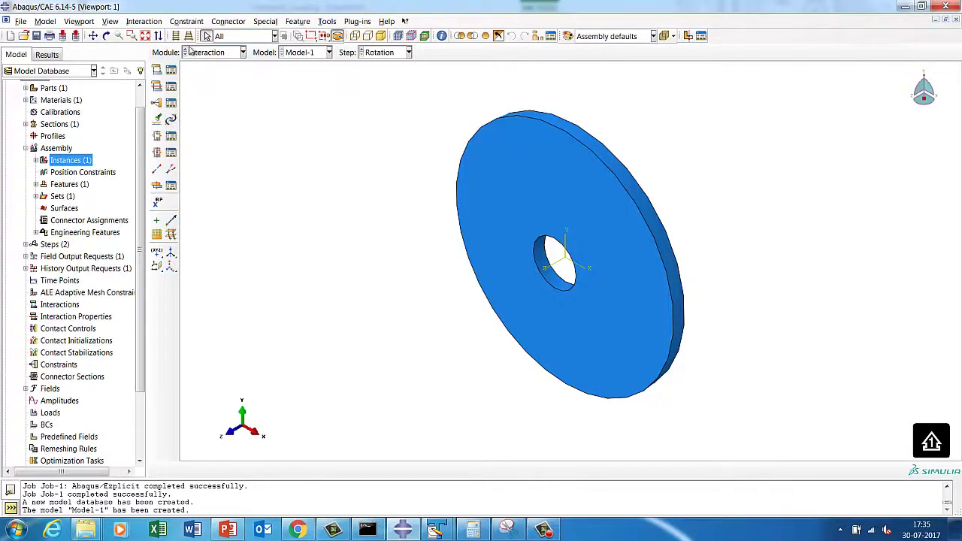
{"action": "left_click", "coordinate": [106, 36]}
{"action": "left_click_drag", "start_coordinate": [631, 279], "coordinate": [664, 301]}
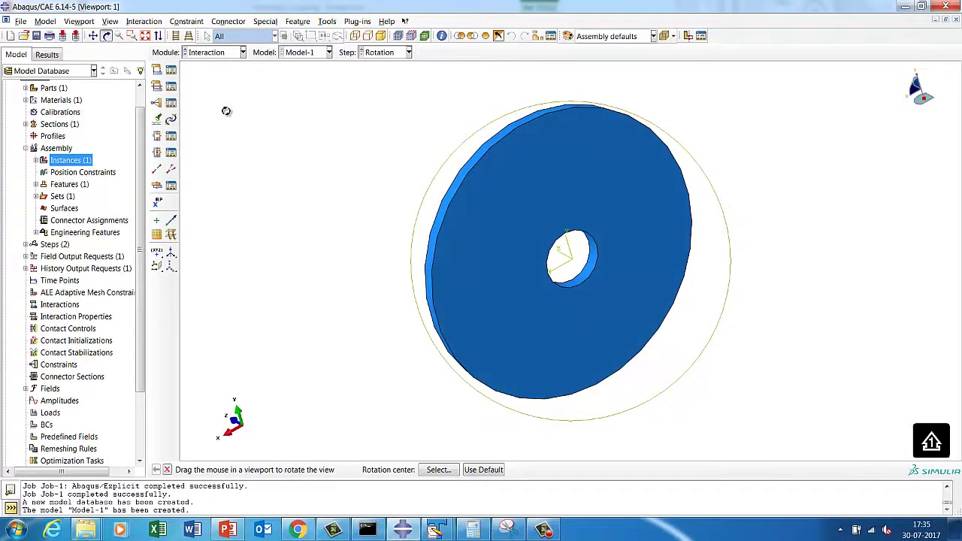
Add a reference point at 0,0,12.5 on the Disc part in the Part module.
{"action": "left_click", "coordinate": [214, 54]}
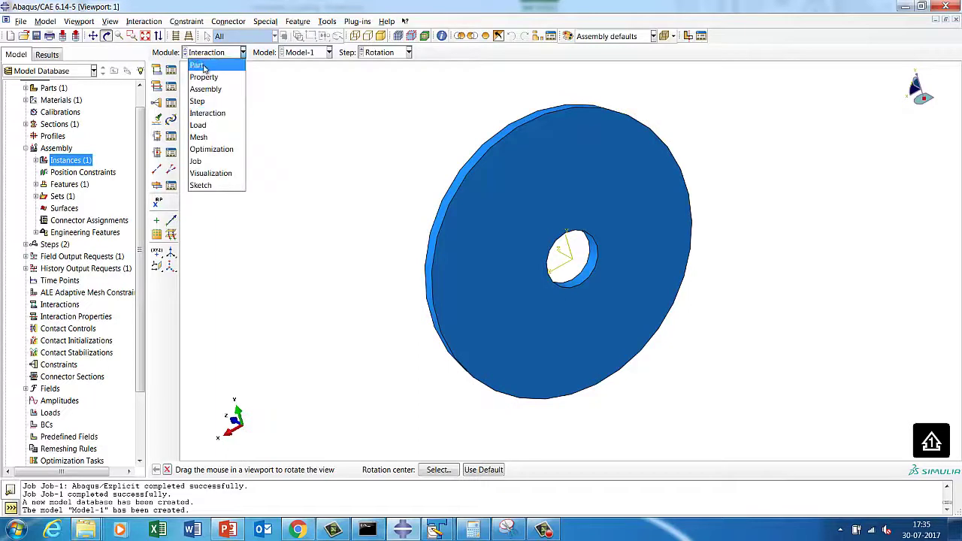
{"action": "left_click", "coordinate": [197, 66]}
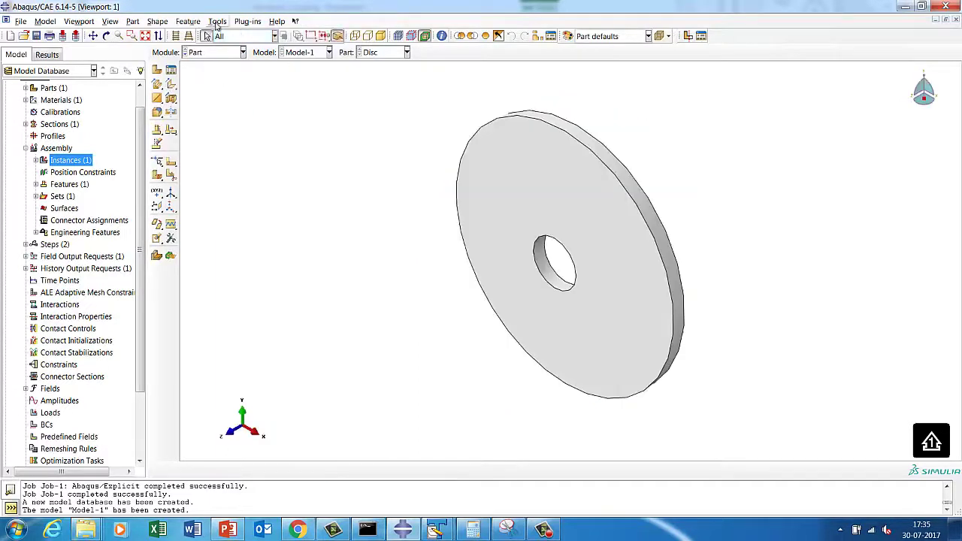
{"action": "left_click", "coordinate": [217, 21]}
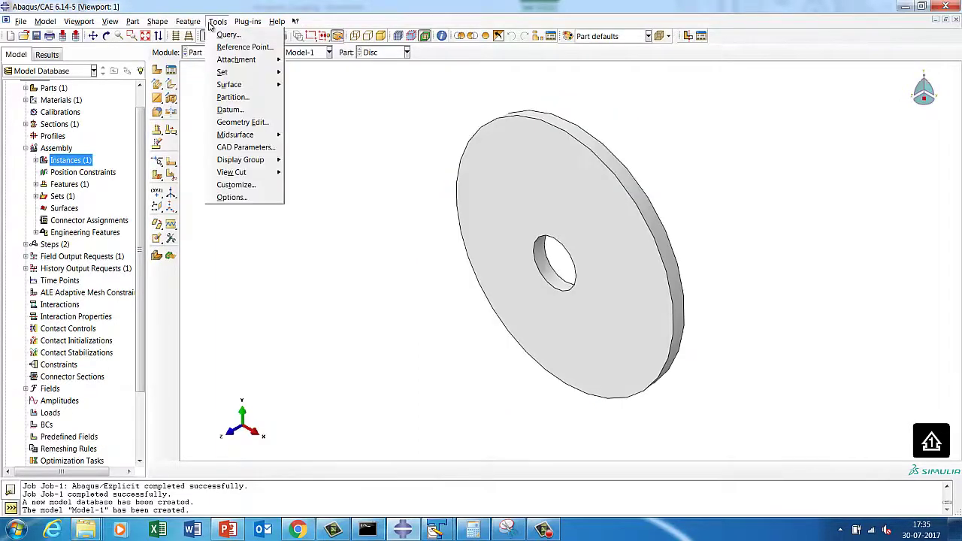
{"action": "left_click", "coordinate": [195, 66]}
{"action": "left_click", "coordinate": [218, 21]}
{"action": "left_click", "coordinate": [236, 49]}
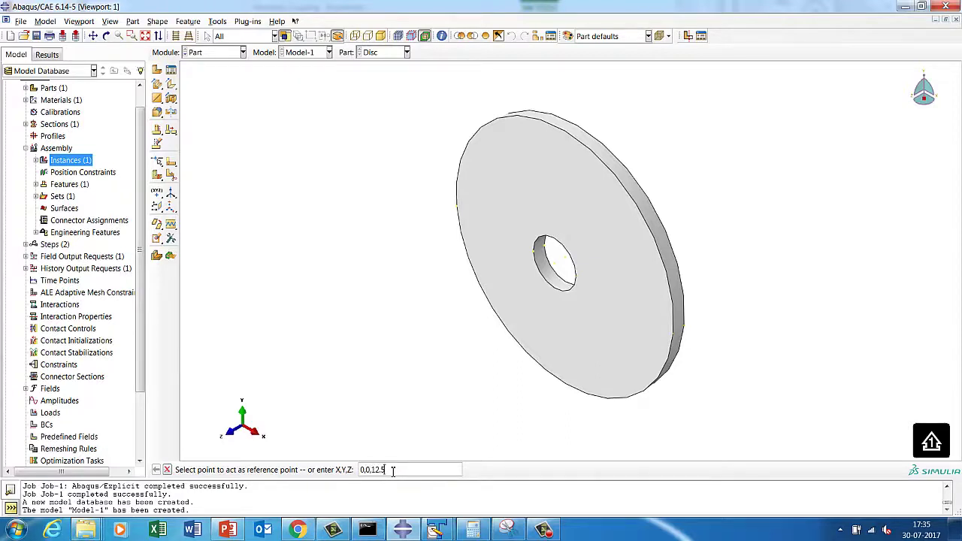
{"action": "key", "text": "Return"}
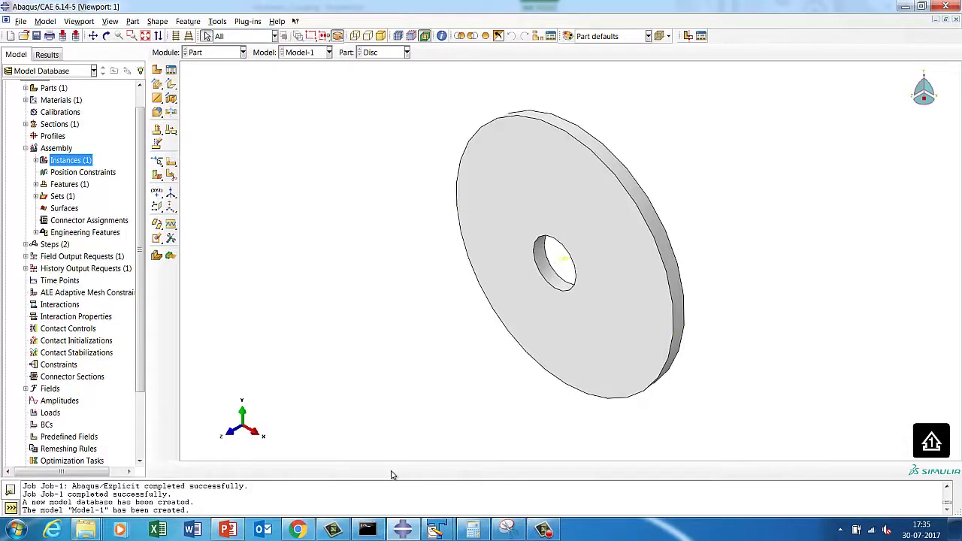
{"action": "left_click", "coordinate": [107, 36]}
{"action": "left_click_drag", "start_coordinate": [584, 248], "coordinate": [544, 267]}
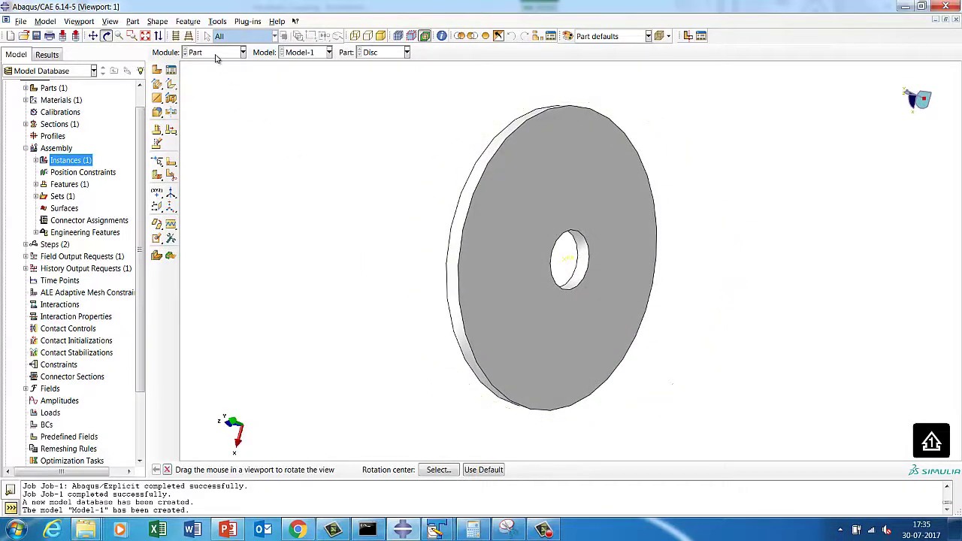
{"action": "left_click", "coordinate": [217, 54]}
Back in the Interaction module, create surface 'Slave' on the hole's inner face.
{"action": "left_click", "coordinate": [207, 113]}
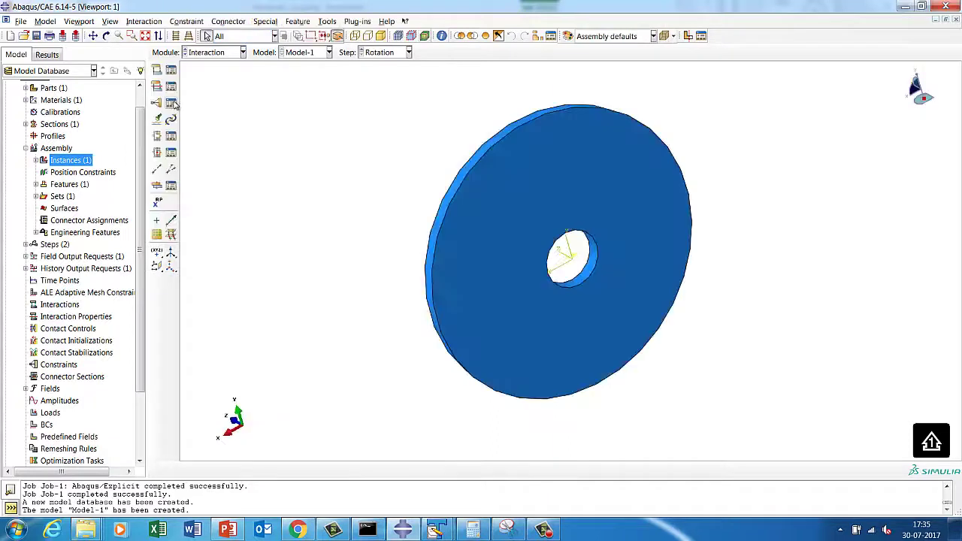
{"action": "left_click", "coordinate": [172, 104]}
{"action": "left_click", "coordinate": [218, 321]}
{"action": "left_click", "coordinate": [56, 211]}
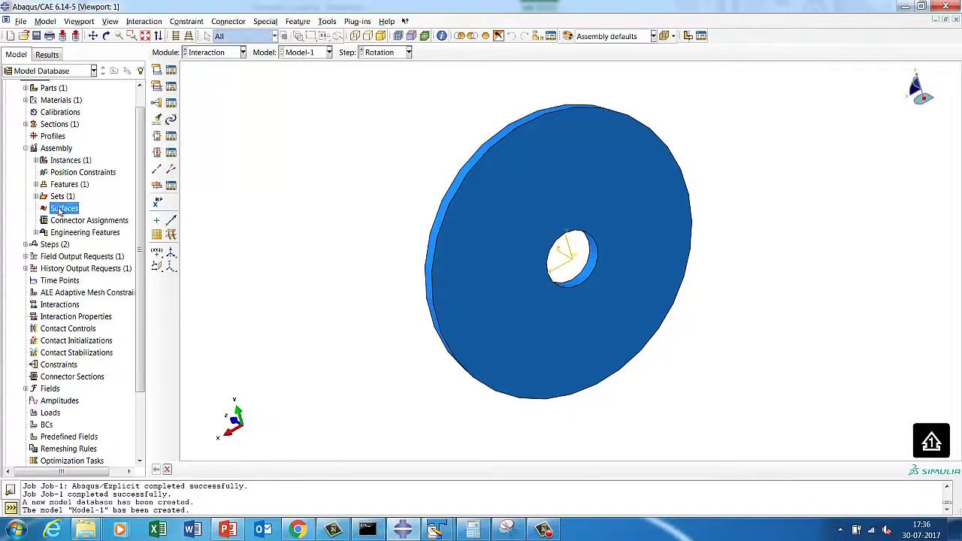
{"action": "right_click", "coordinate": [59, 212]}
{"action": "left_click", "coordinate": [76, 229]}
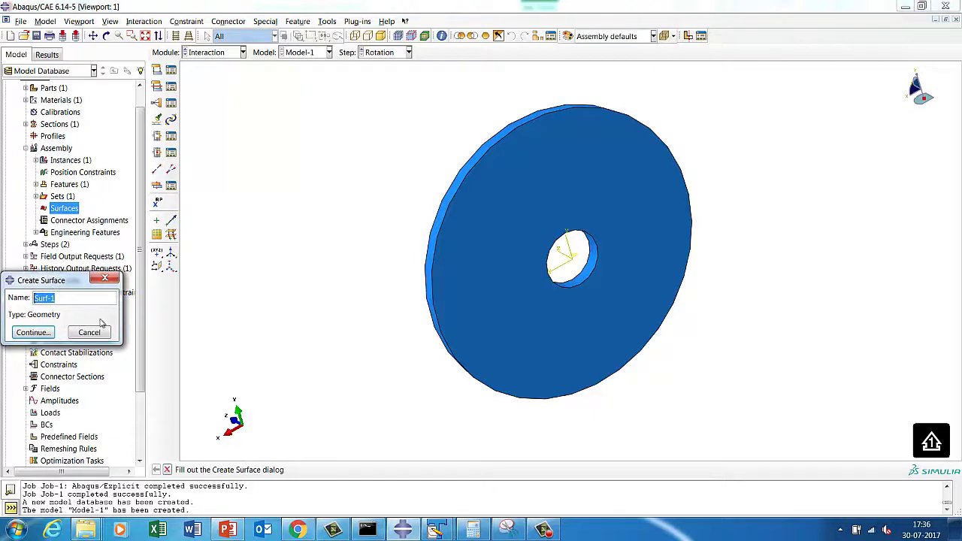
{"action": "type", "text": "Slave"}
{"action": "left_click", "coordinate": [33, 332]}
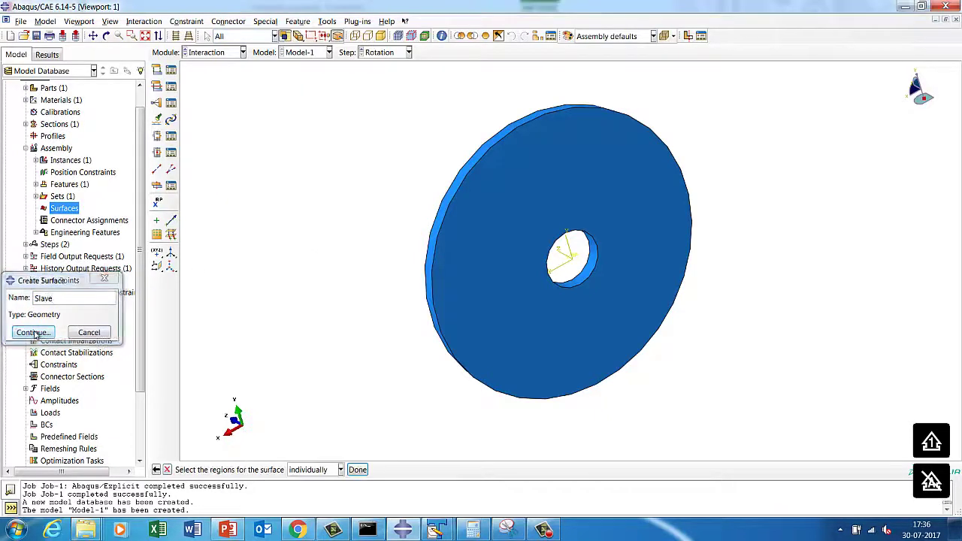
{"action": "left_click", "coordinate": [585, 274]}
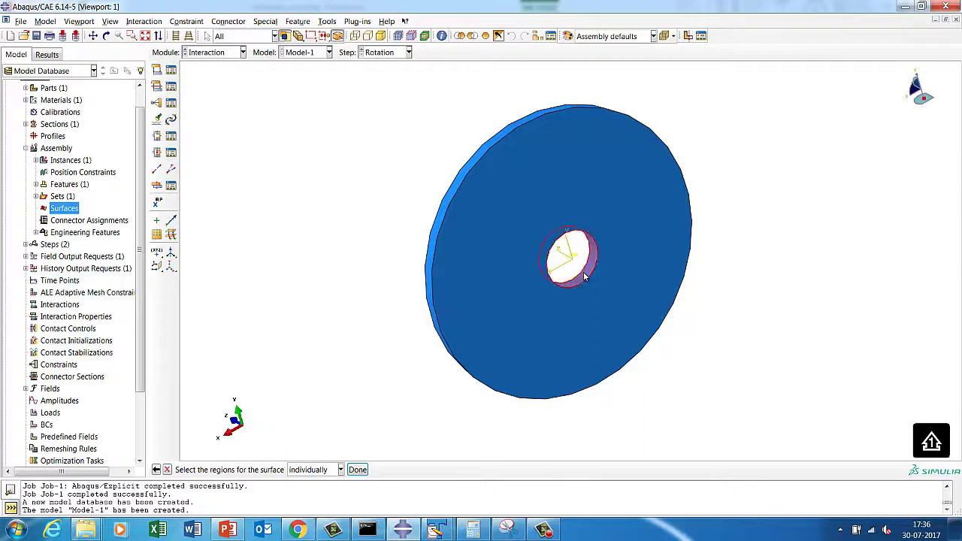
{"action": "left_click", "coordinate": [360, 471]}
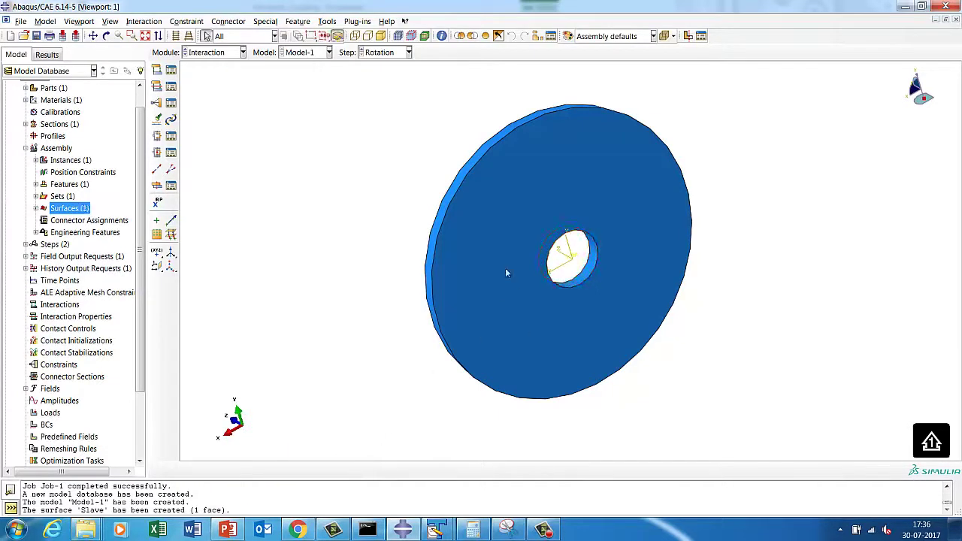
Create a set named 'RP' containing the reference point.
{"action": "left_click", "coordinate": [59, 197]}
{"action": "right_click", "coordinate": [60, 197]}
{"action": "left_click", "coordinate": [79, 219]}
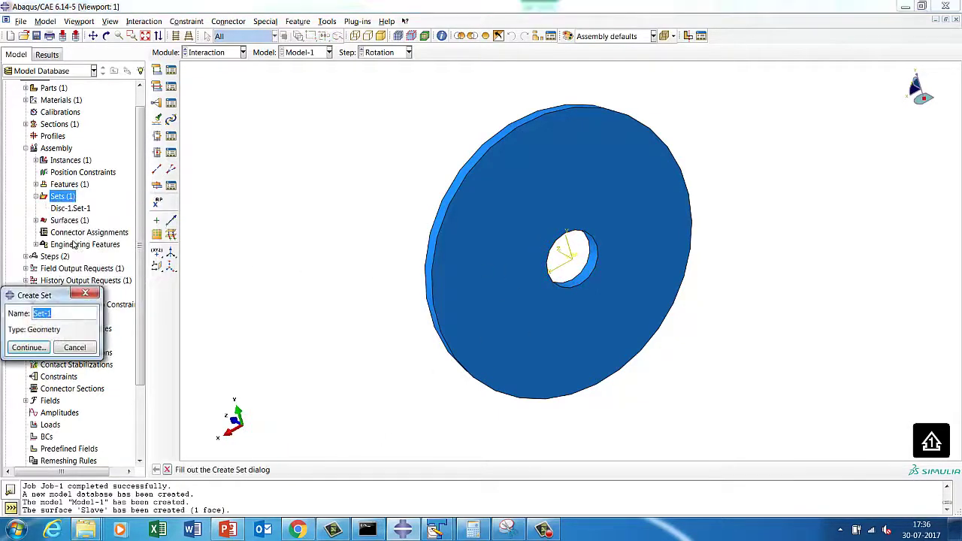
{"action": "key", "text": "Caps_Lock"}
{"action": "type", "text": "RP"}
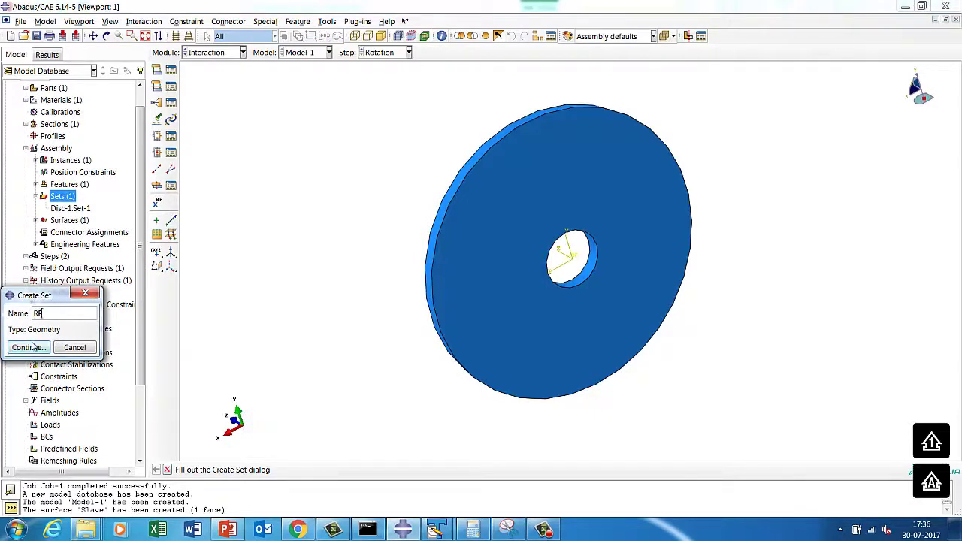
{"action": "left_click", "coordinate": [29, 348]}
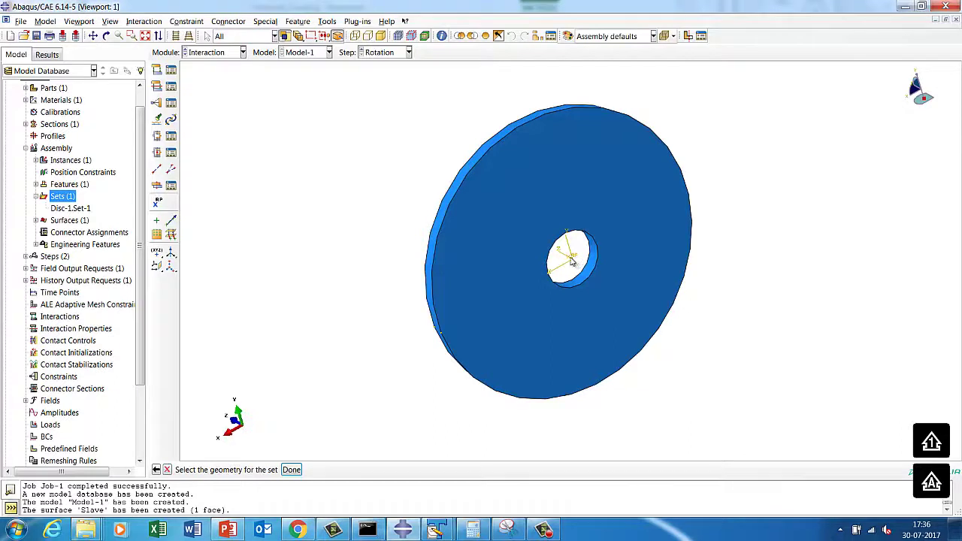
{"action": "left_click", "coordinate": [291, 469]}
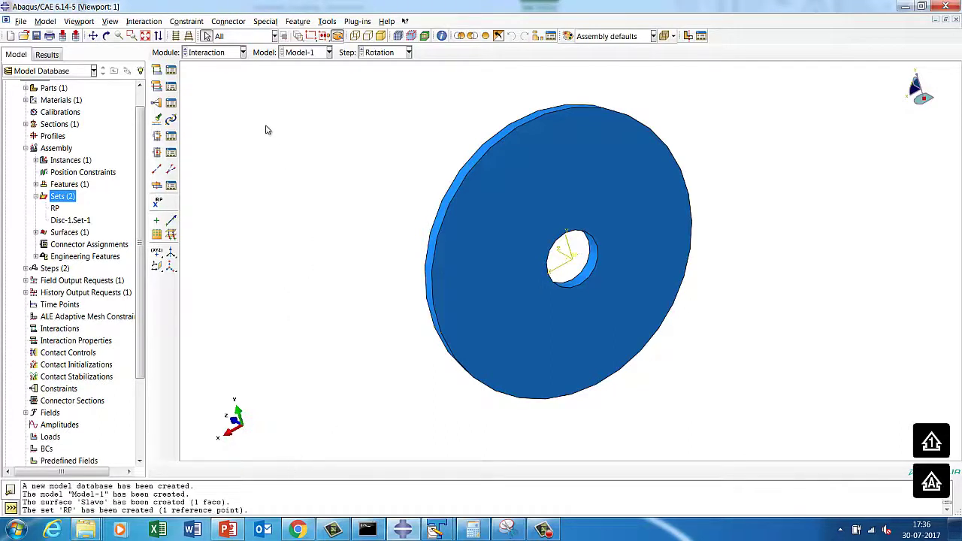
Create kinematic coupling Constraint-1 with control point set RP and constrained surface Slave.
{"action": "left_click", "coordinate": [171, 103]}
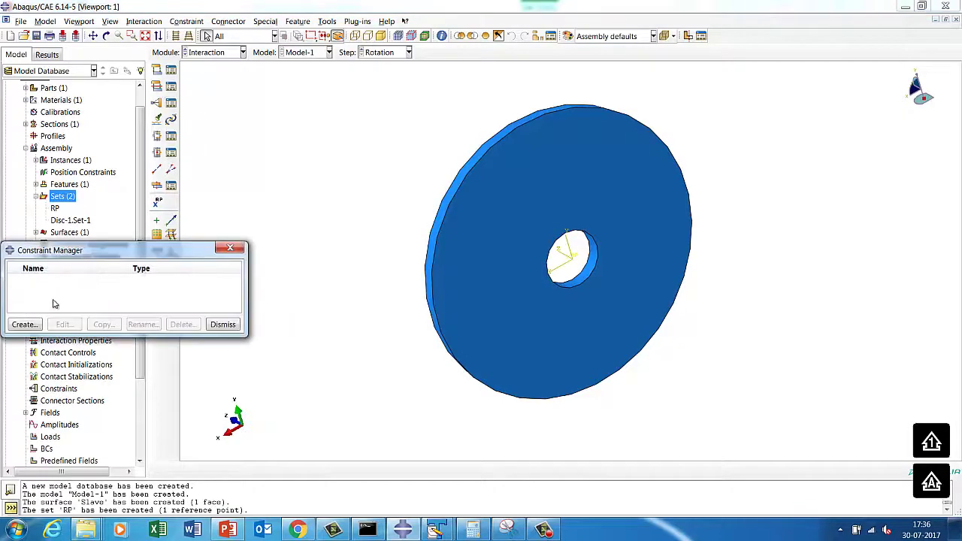
{"action": "left_click", "coordinate": [25, 324]}
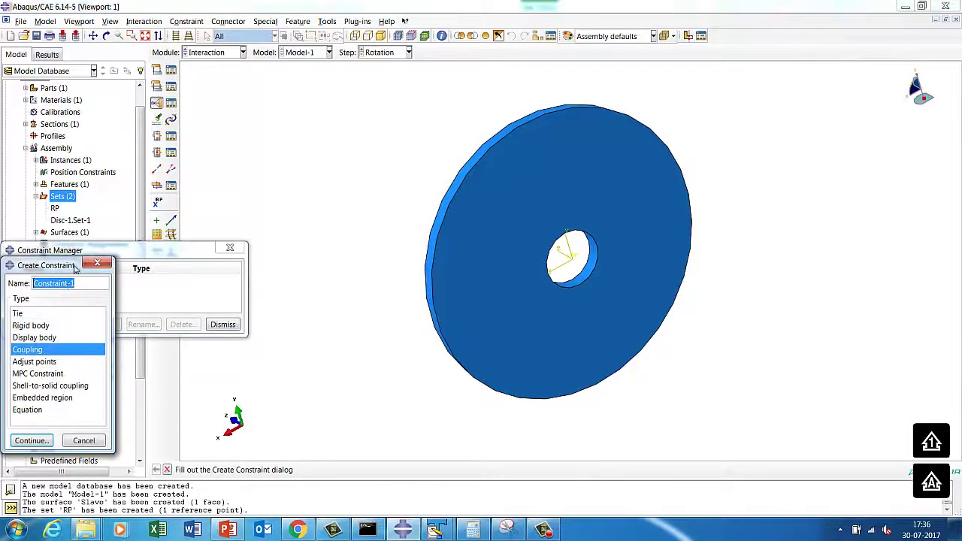
{"action": "left_click_drag", "start_coordinate": [66, 273], "coordinate": [144, 151]}
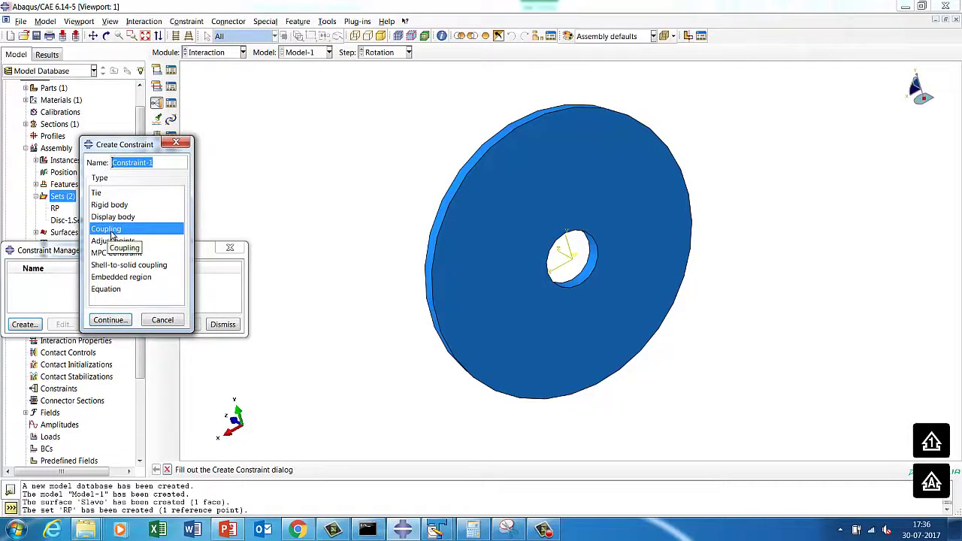
{"action": "left_click", "coordinate": [119, 319]}
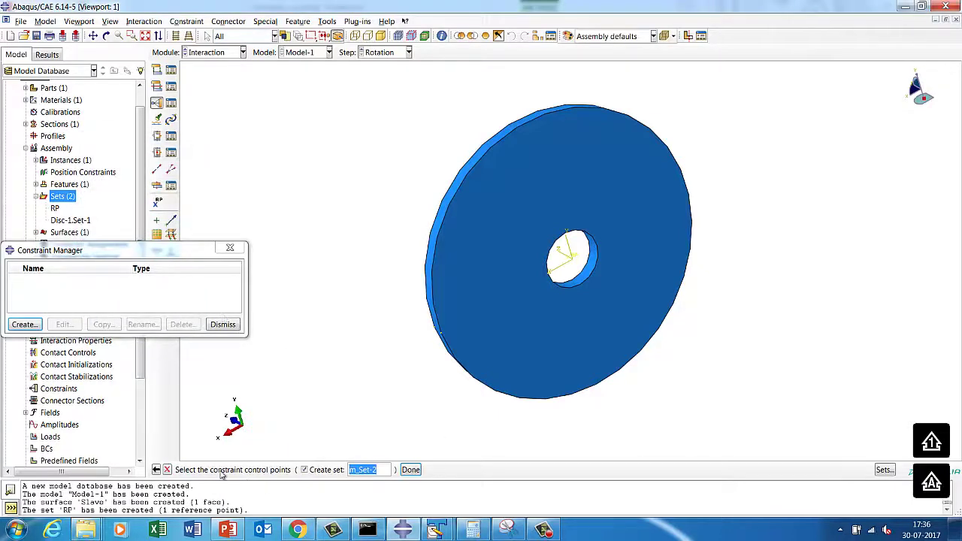
{"action": "left_click", "coordinate": [884, 470]}
{"action": "left_click", "coordinate": [20, 383]}
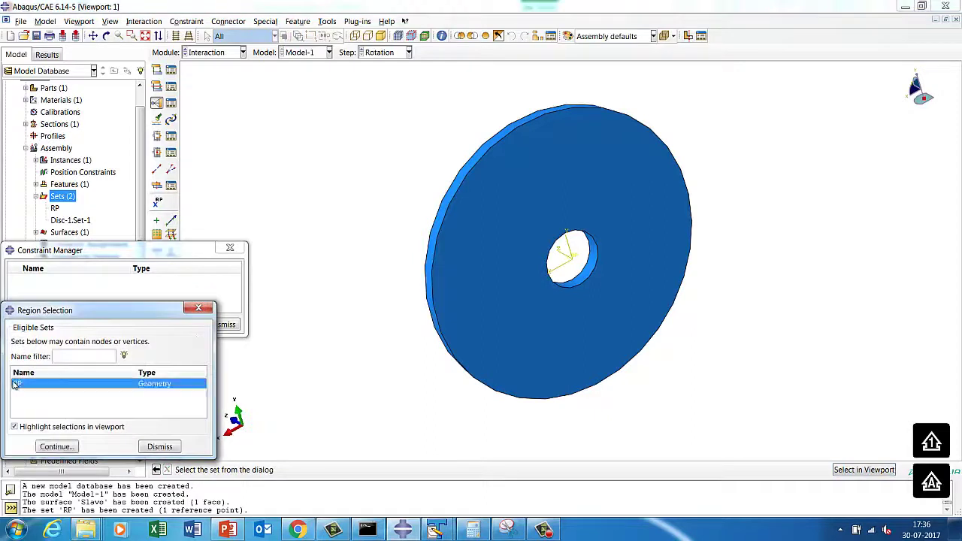
{"action": "left_click", "coordinate": [56, 446]}
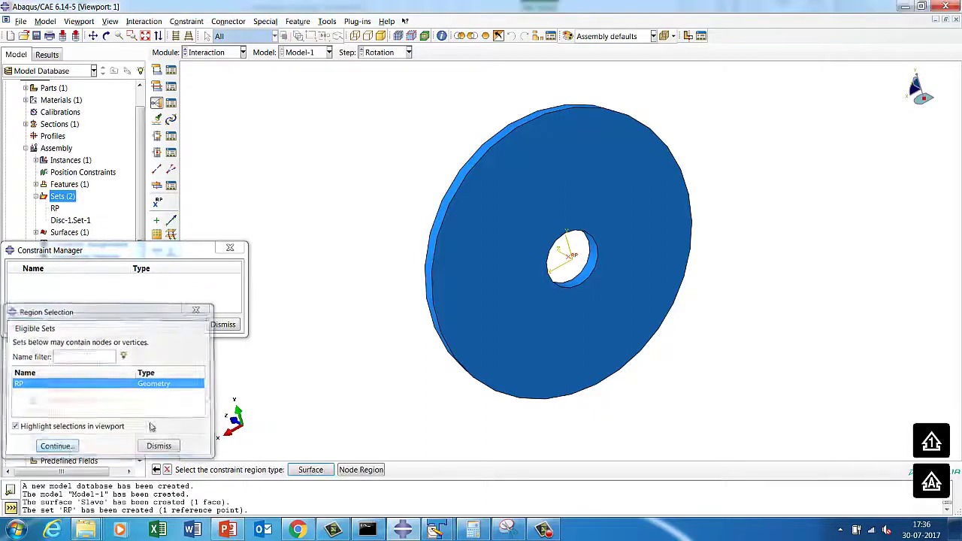
{"action": "left_click", "coordinate": [322, 470]}
{"action": "left_click", "coordinate": [30, 384]}
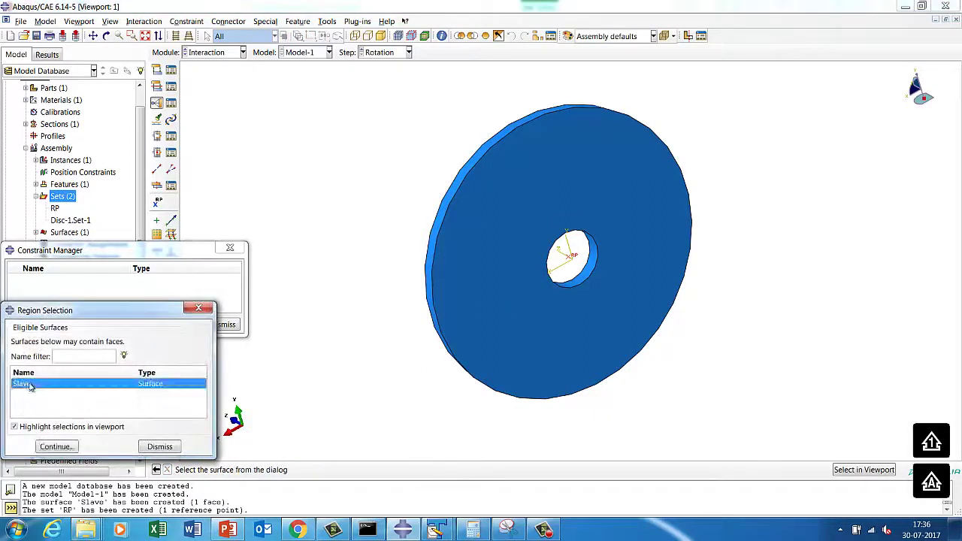
{"action": "left_click", "coordinate": [41, 447]}
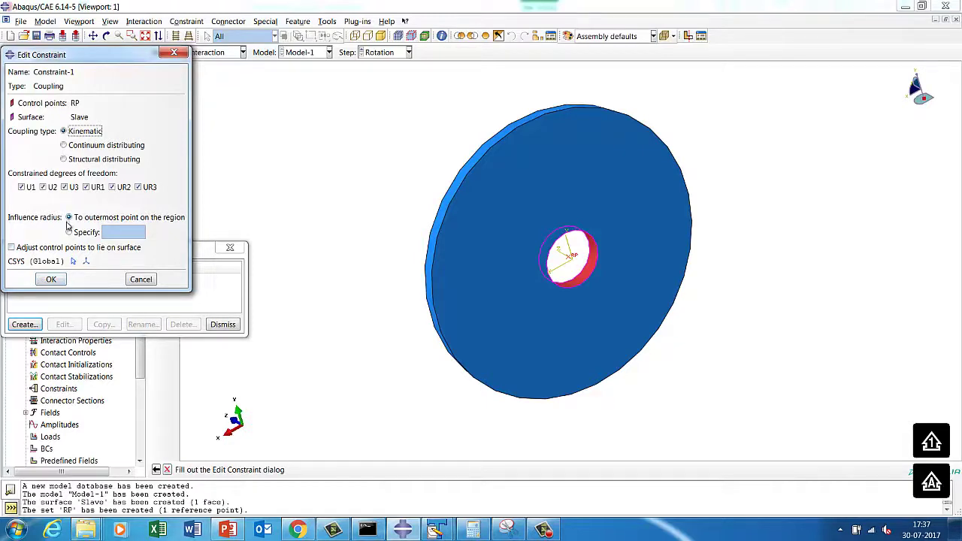
{"action": "left_click", "coordinate": [50, 280]}
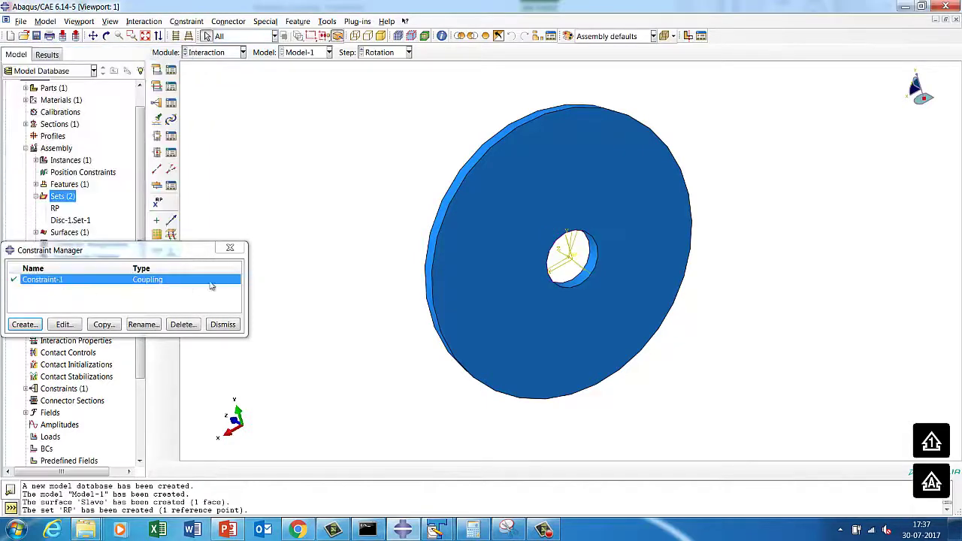
{"action": "left_click", "coordinate": [222, 324]}
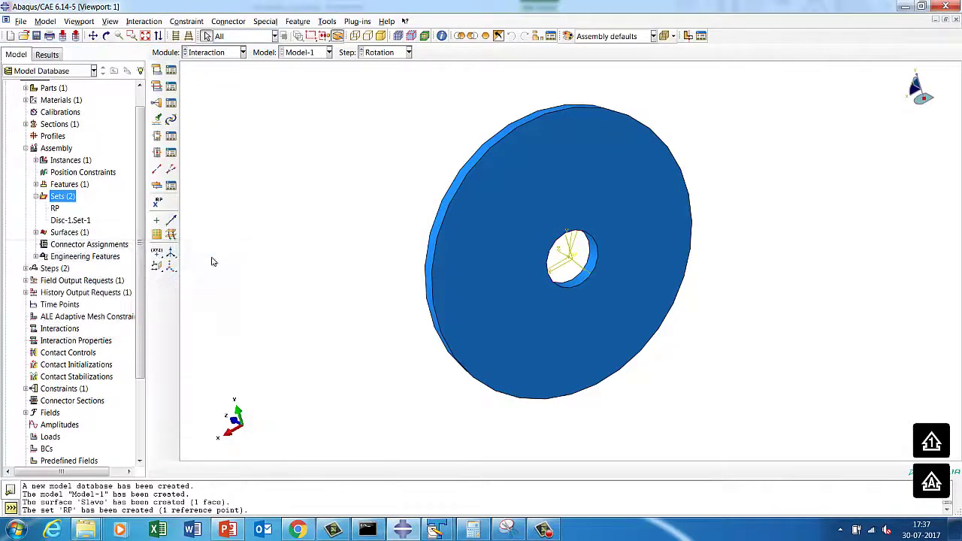
Rotate the disc to face the viewer and switch to the Load module.
{"action": "left_click", "coordinate": [106, 35]}
{"action": "left_click_drag", "start_coordinate": [464, 210], "coordinate": [578, 275]}
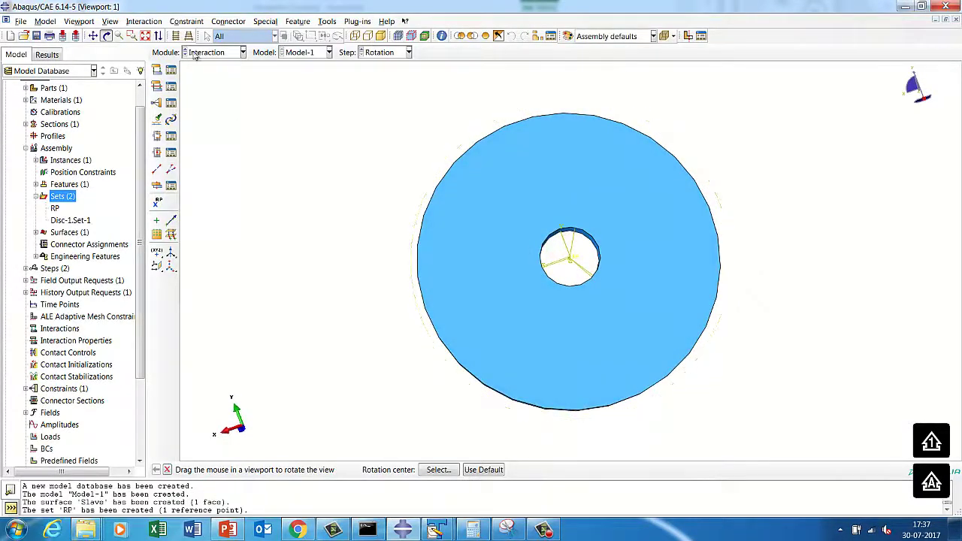
{"action": "left_click", "coordinate": [194, 54]}
{"action": "left_click", "coordinate": [204, 127]}
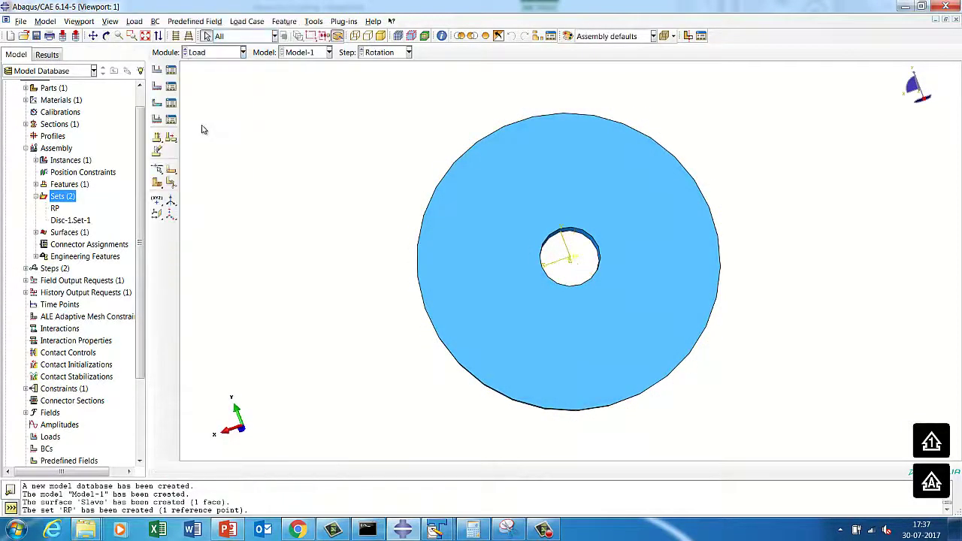
Start a Displacement/Rotation boundary condition BC-1 applied to set RP.
{"action": "left_click", "coordinate": [204, 54]}
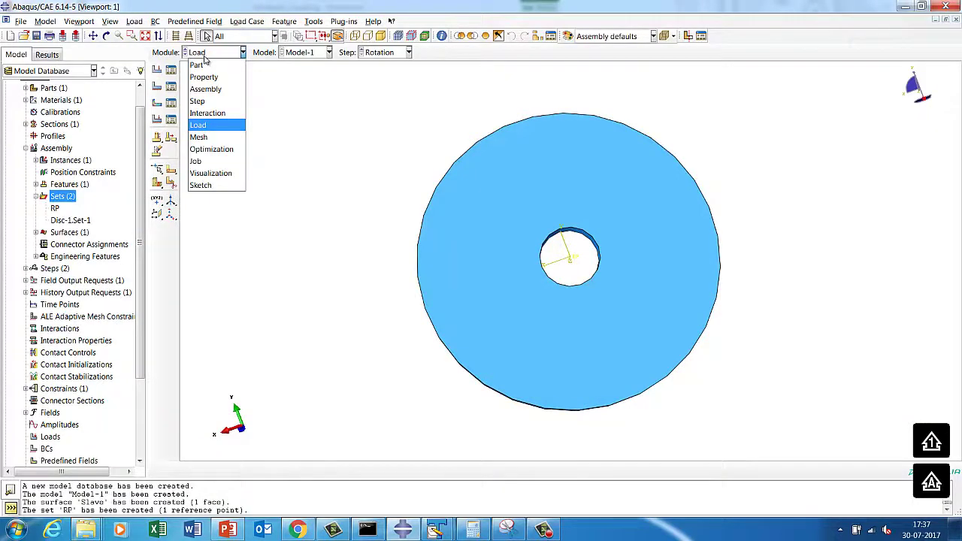
{"action": "left_click", "coordinate": [204, 127]}
{"action": "left_click", "coordinate": [172, 85]}
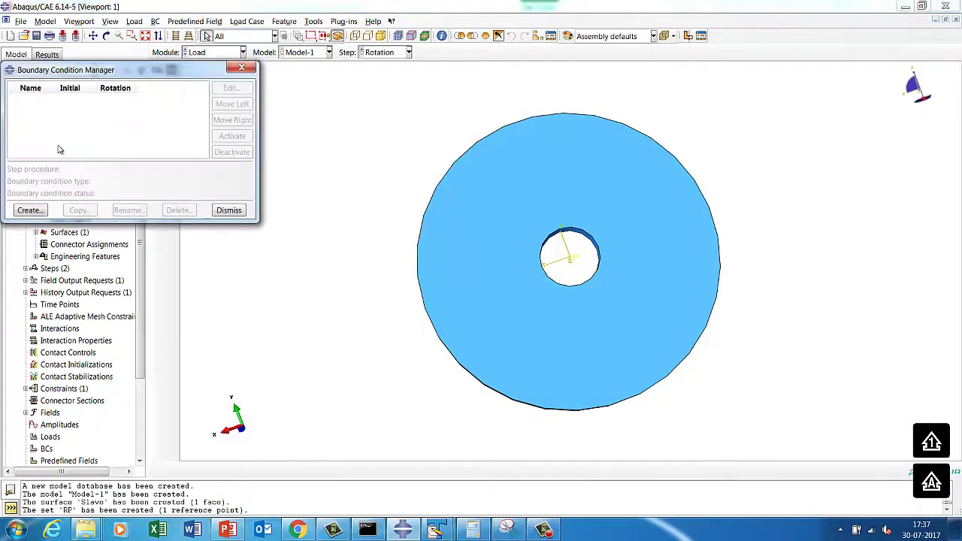
{"action": "left_click", "coordinate": [35, 210]}
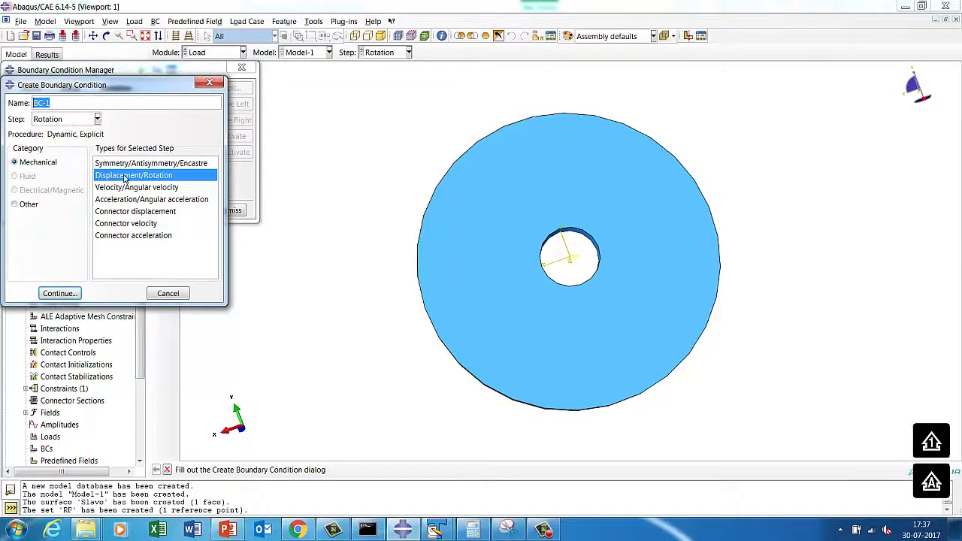
{"action": "left_click", "coordinate": [60, 293]}
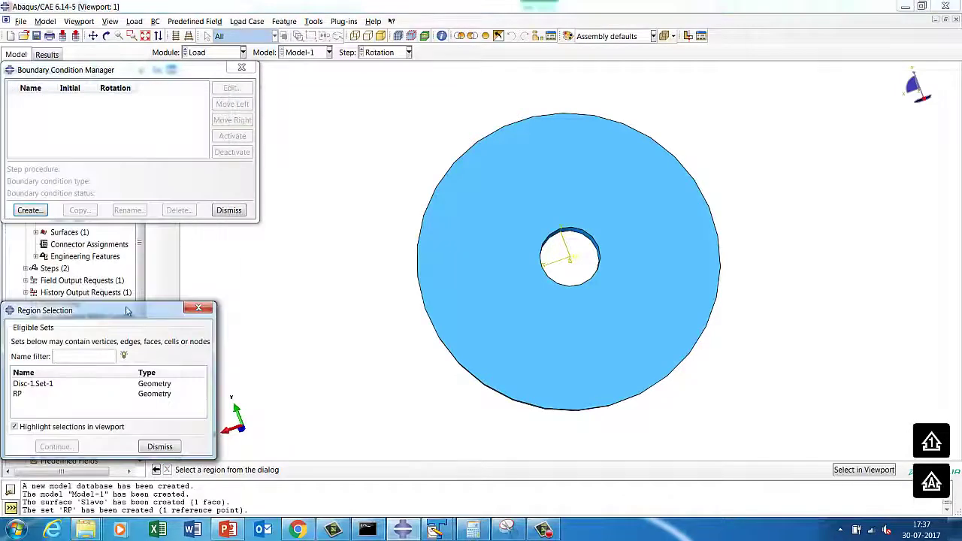
{"action": "left_click", "coordinate": [35, 394]}
{"action": "left_click", "coordinate": [53, 447]}
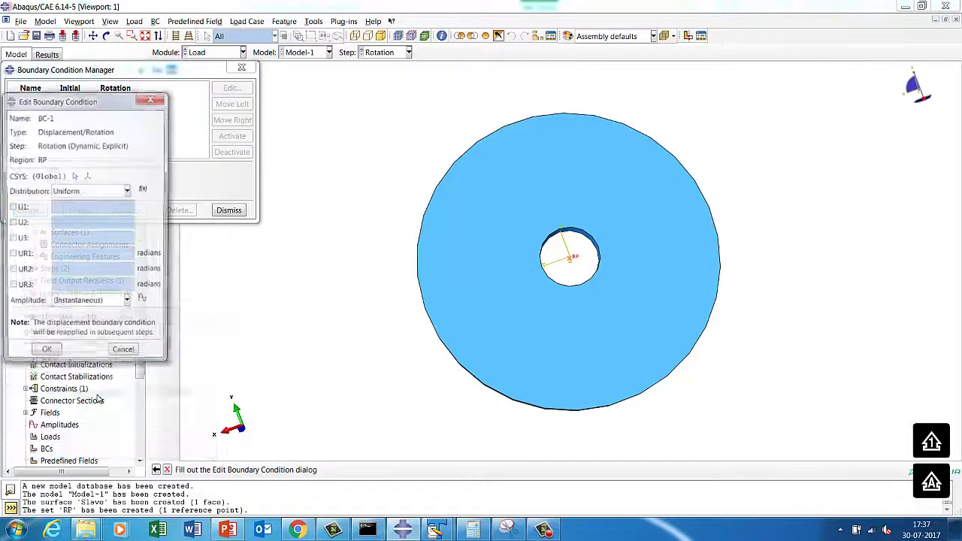
Fix U1–UR2 at 0 and set UR3 to 31.4, then begin a new amplitude.
{"action": "left_click", "coordinate": [11, 207]}
{"action": "left_click", "coordinate": [12, 223]}
{"action": "left_click", "coordinate": [12, 239]}
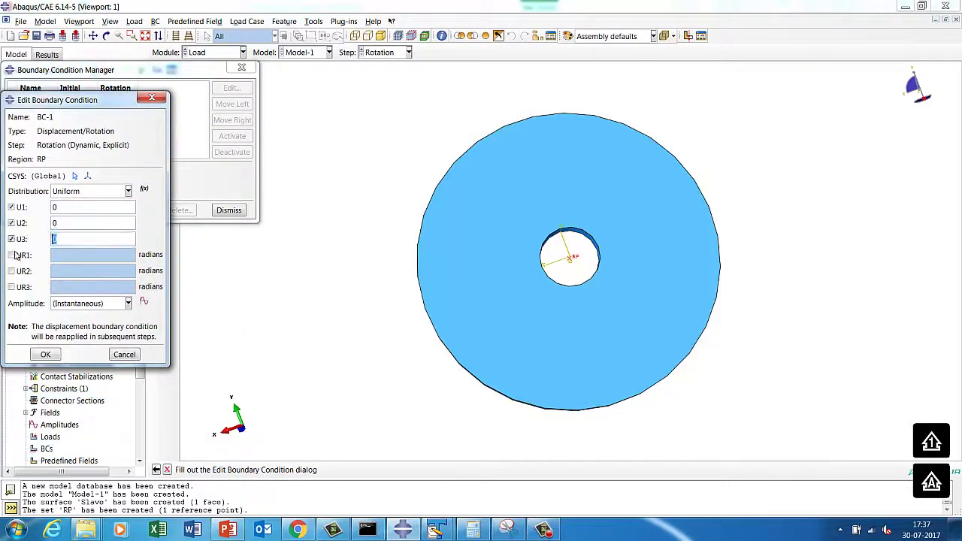
{"action": "left_click", "coordinate": [11, 254]}
{"action": "left_click", "coordinate": [11, 271]}
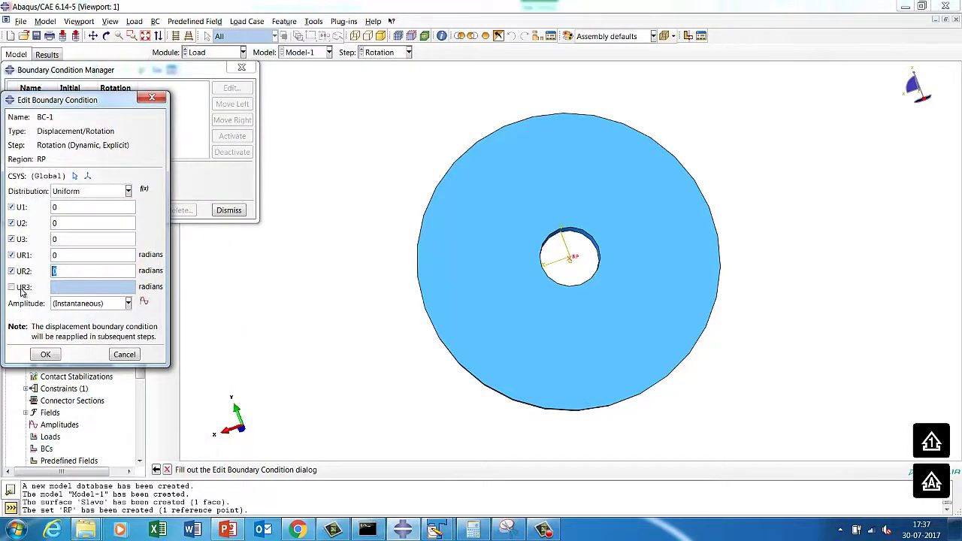
{"action": "left_click", "coordinate": [23, 289]}
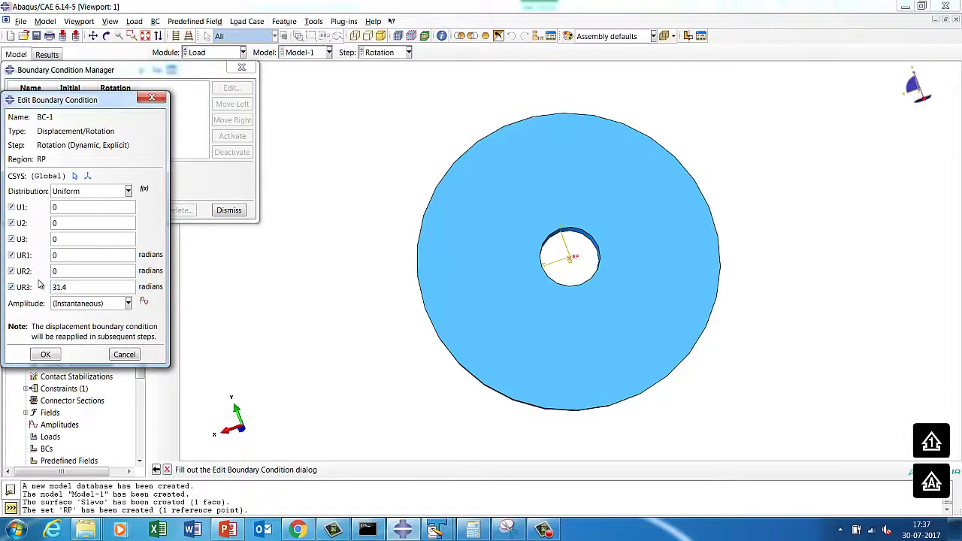
{"action": "left_click", "coordinate": [46, 354]}
{"action": "left_click", "coordinate": [100, 250]}
{"action": "left_click", "coordinate": [143, 301]}
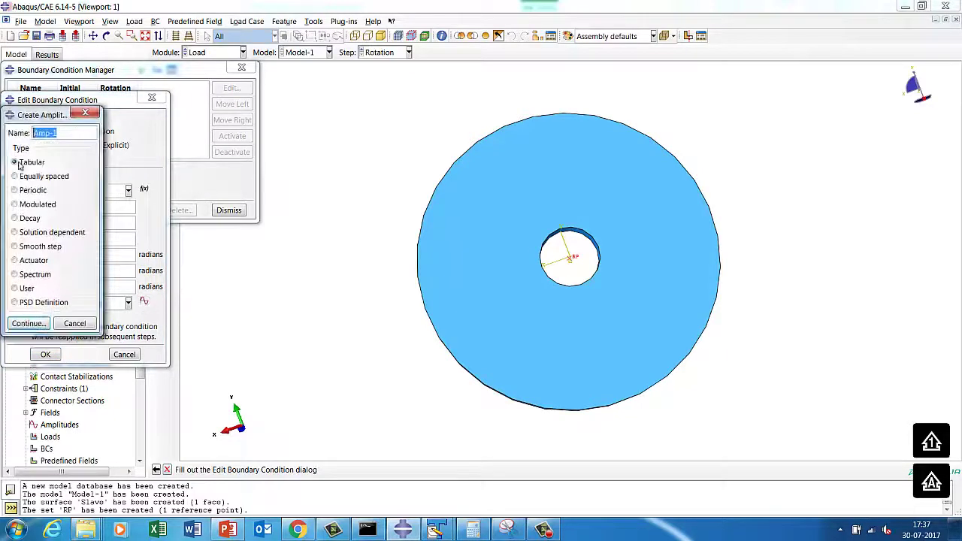
Define tabular amplitude Amp-1 with rows (0, 0) and (0.1, 1).
{"action": "left_click", "coordinate": [28, 324]}
{"action": "left_click", "coordinate": [56, 254]}
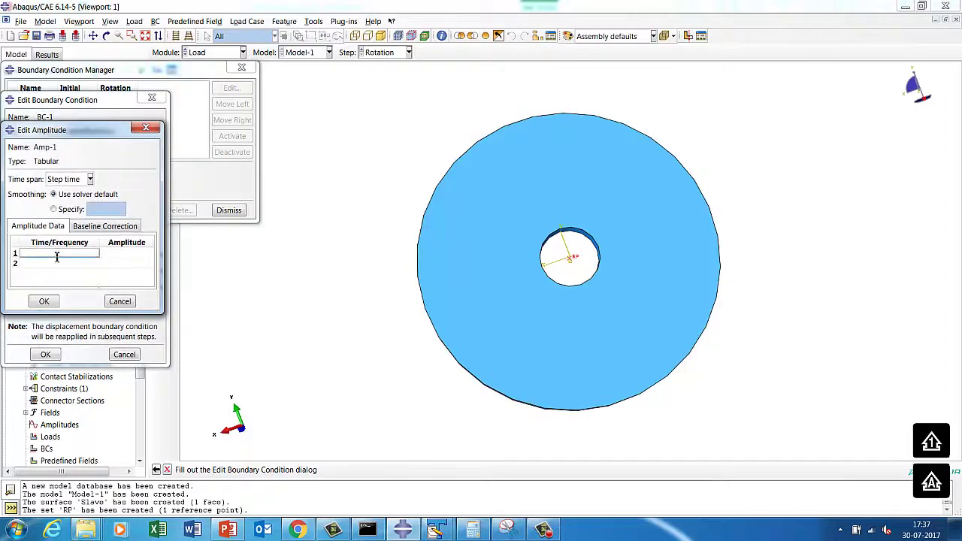
{"action": "type", "text": "0"}
{"action": "left_click", "coordinate": [122, 256]}
{"action": "type", "text": "0"}
{"action": "left_click", "coordinate": [75, 265]}
{"action": "type", "text": "0.1"}
{"action": "left_click", "coordinate": [121, 264]}
{"action": "type", "text": "1"}
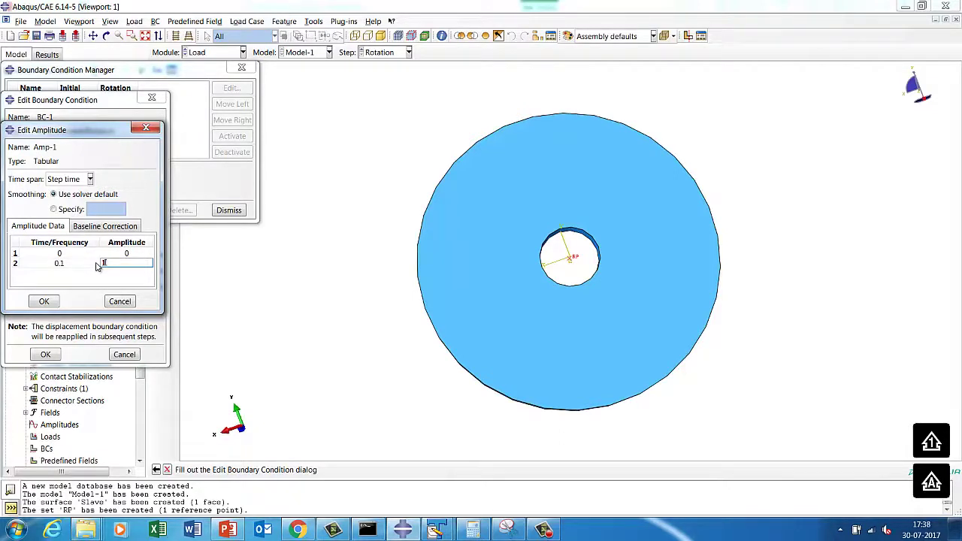
{"action": "left_click", "coordinate": [45, 302]}
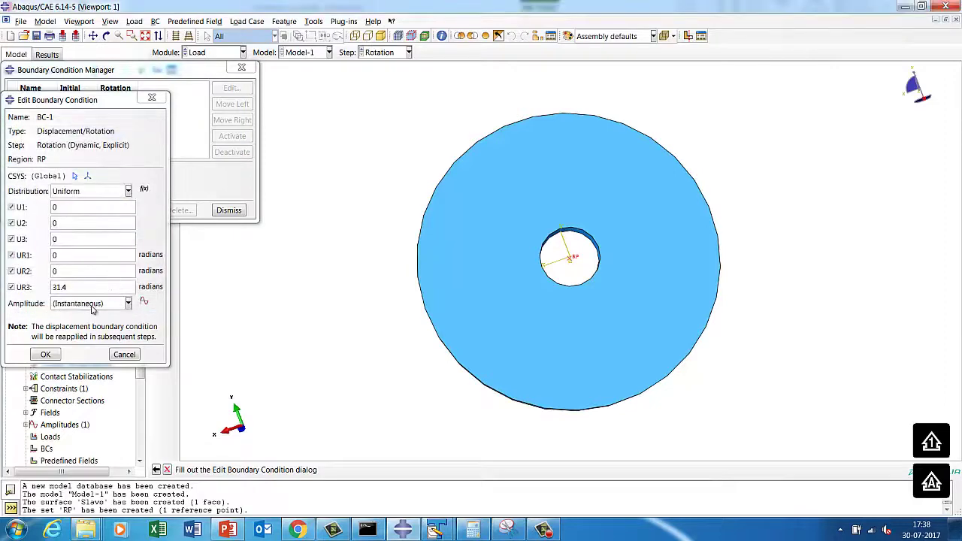
Assign Amp-1 to BC-1 and create the boundary condition.
{"action": "left_click", "coordinate": [102, 303]}
{"action": "left_click", "coordinate": [79, 332]}
{"action": "left_click", "coordinate": [45, 354]}
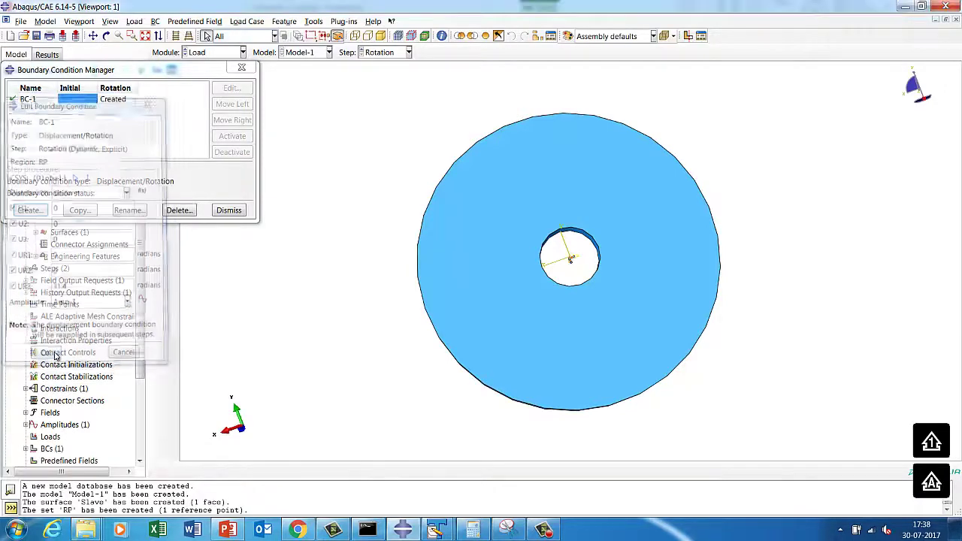
Tilt the view, verify BC-1 uses Amp-1 with UR3 31.4, then enter the Mesh module.
{"action": "left_click", "coordinate": [235, 212]}
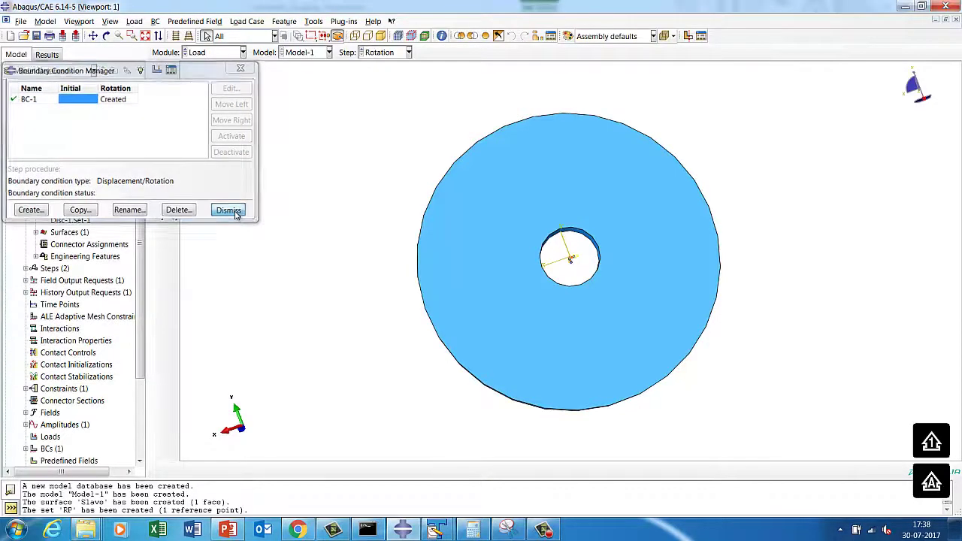
{"action": "left_click", "coordinate": [106, 36]}
{"action": "left_click_drag", "start_coordinate": [494, 215], "coordinate": [662, 272]}
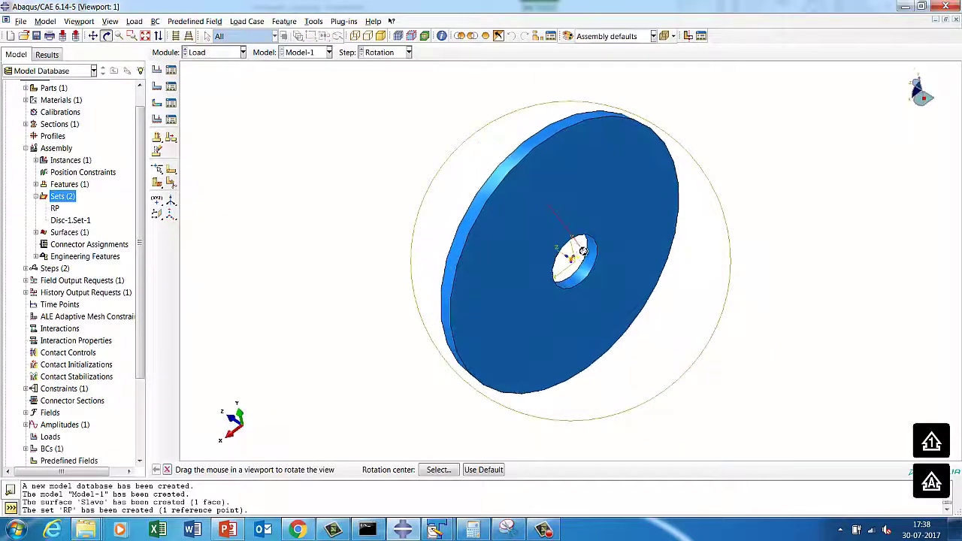
{"action": "left_click", "coordinate": [171, 86]}
{"action": "left_click", "coordinate": [31, 100]}
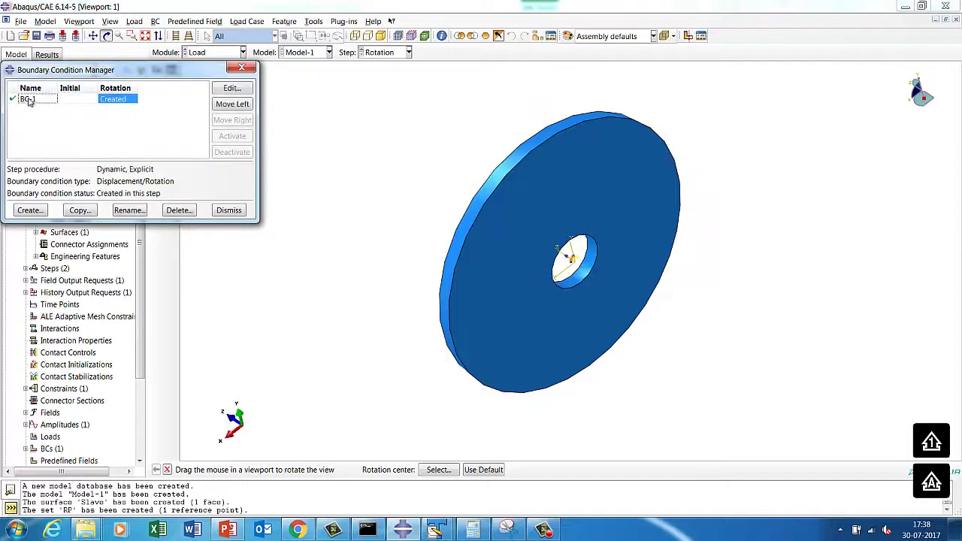
{"action": "left_click", "coordinate": [231, 88]}
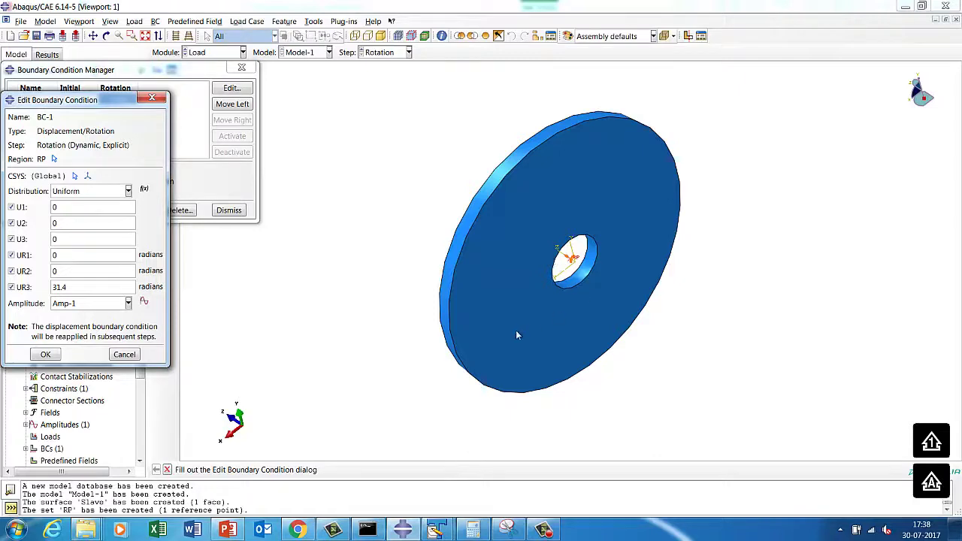
{"action": "left_click", "coordinate": [47, 354]}
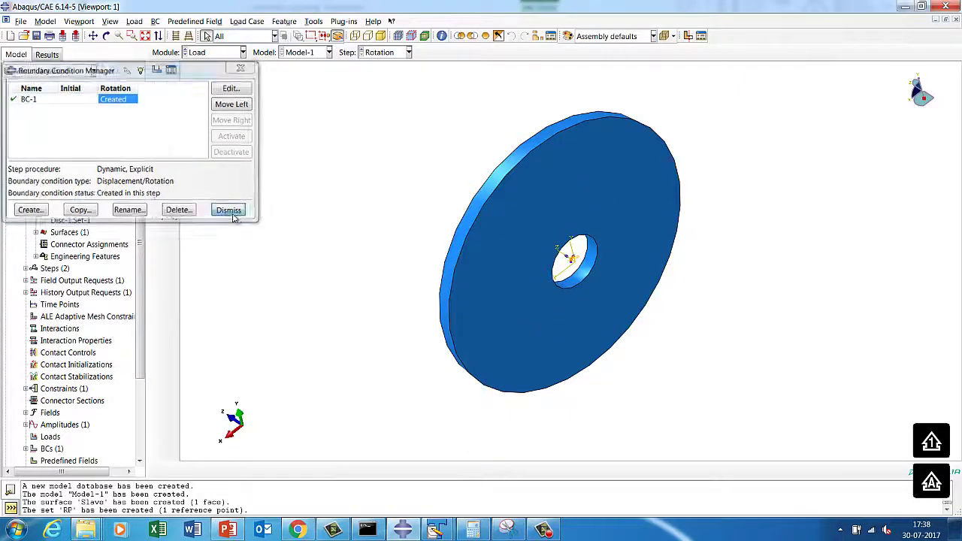
{"action": "left_click", "coordinate": [230, 211]}
{"action": "left_click", "coordinate": [200, 52]}
{"action": "left_click", "coordinate": [209, 136]}
On the Disc part, set hex sweep mesh controls with the medial axis algorithm.
{"action": "left_click", "coordinate": [173, 86]}
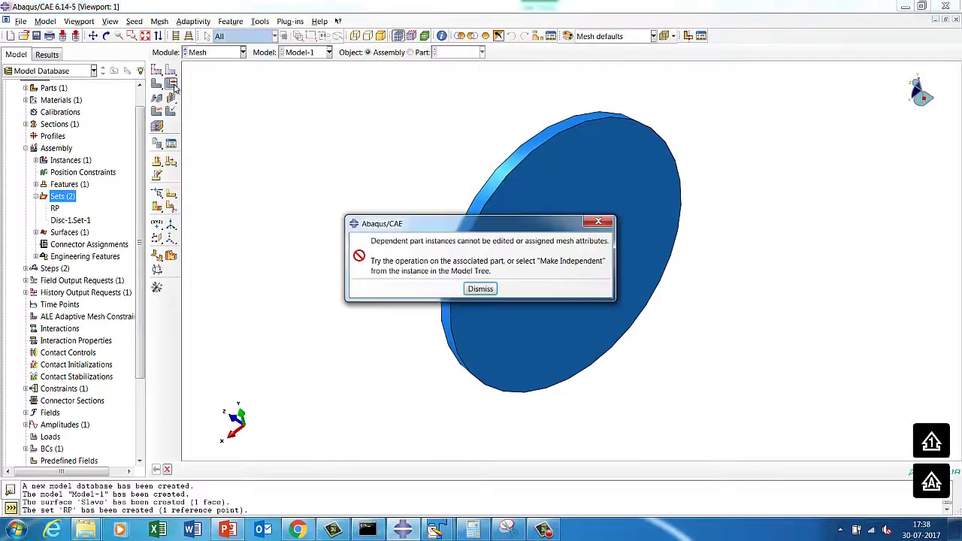
{"action": "left_click", "coordinate": [480, 290]}
{"action": "left_click", "coordinate": [410, 51]}
{"action": "left_click", "coordinate": [170, 86]}
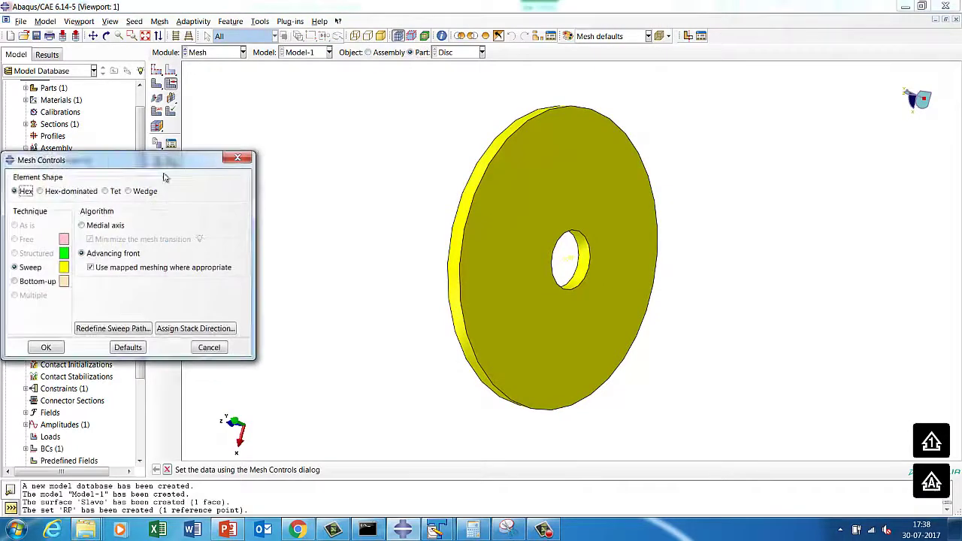
{"action": "left_click", "coordinate": [82, 225]}
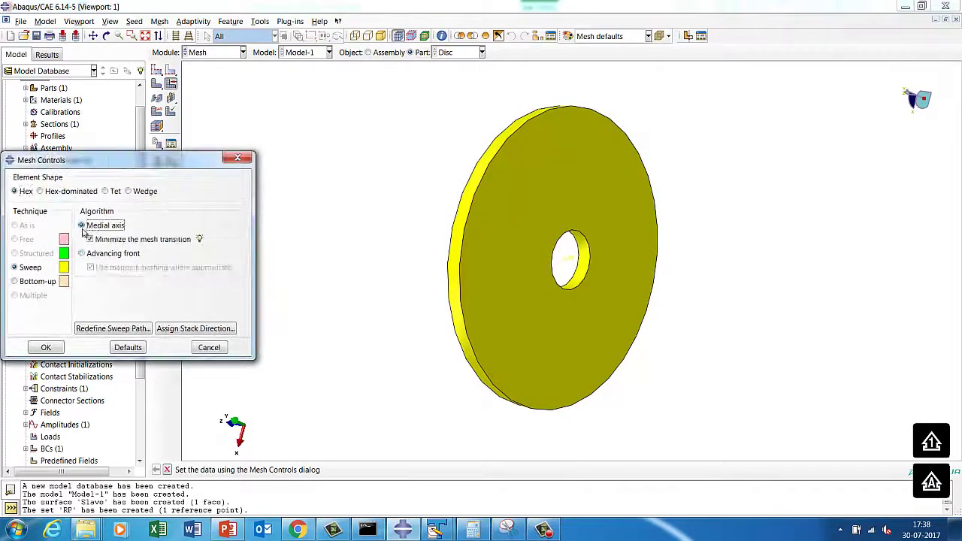
{"action": "left_click", "coordinate": [46, 348]}
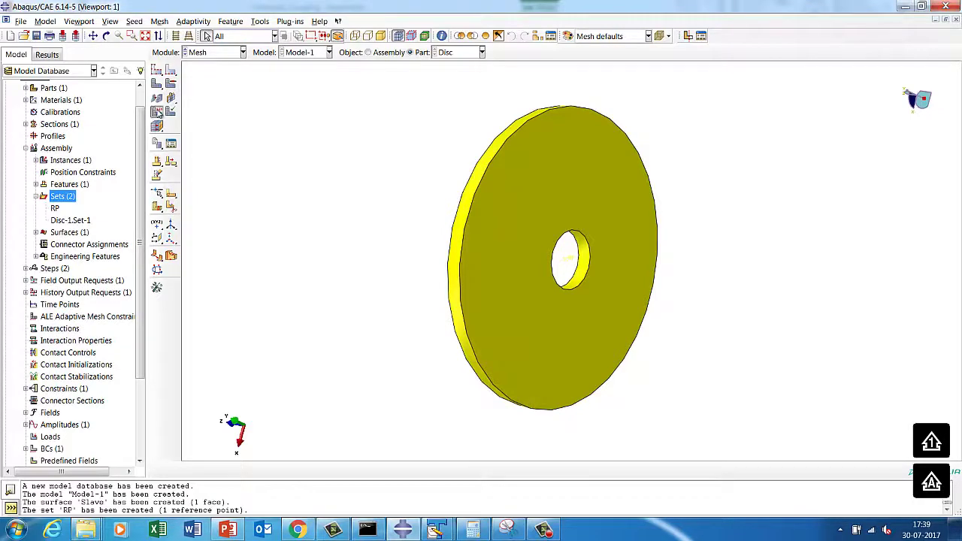
Assign C3D8R element type to the disc's set.
{"action": "left_click", "coordinate": [158, 111]}
{"action": "left_click", "coordinate": [24, 395]}
{"action": "left_click", "coordinate": [58, 446]}
{"action": "left_click", "coordinate": [72, 443]}
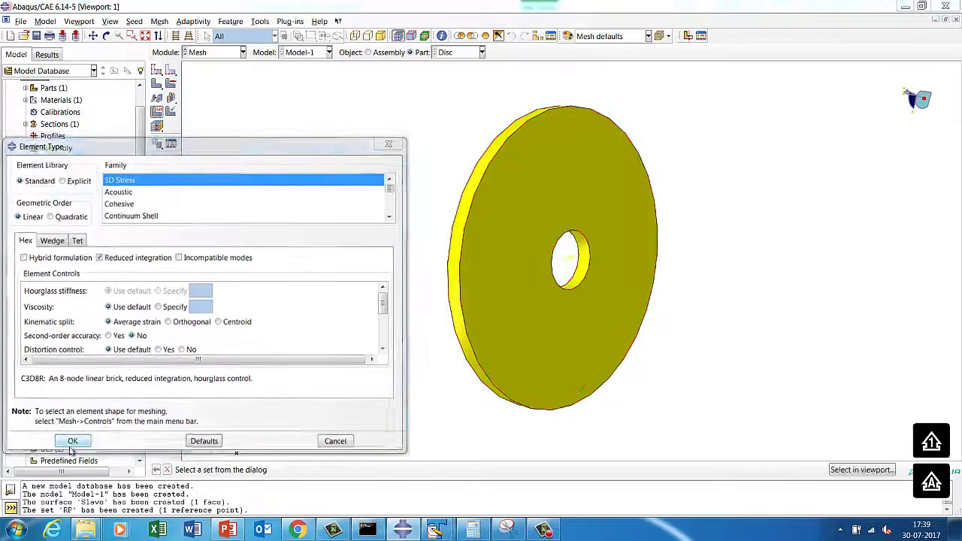
{"action": "left_click", "coordinate": [159, 446]}
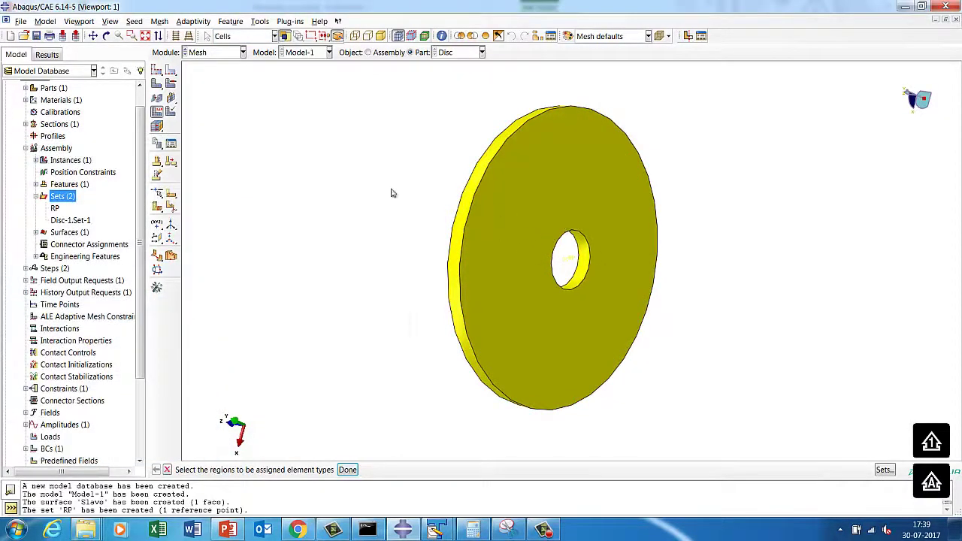
{"action": "left_click", "coordinate": [157, 86]}
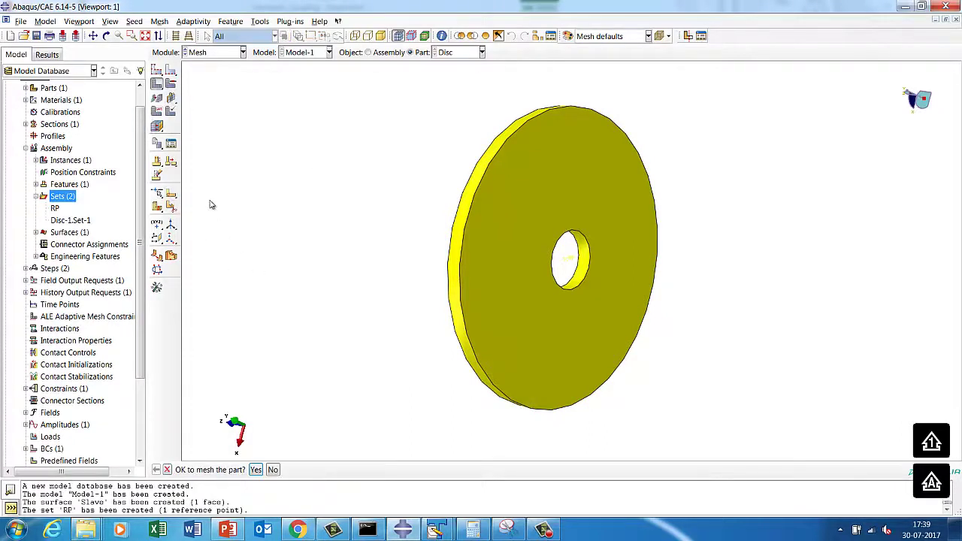
{"action": "left_click", "coordinate": [156, 71]}
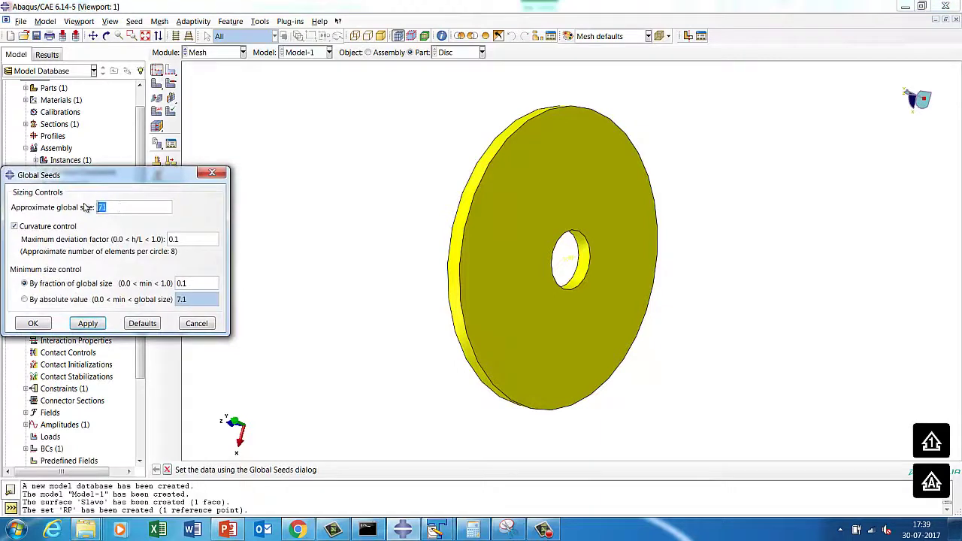
Mesh the disc with global seed size 10 and rotate it to face the viewer.
{"action": "left_click", "coordinate": [101, 322]}
{"action": "left_click", "coordinate": [35, 326]}
{"action": "left_click", "coordinate": [157, 85]}
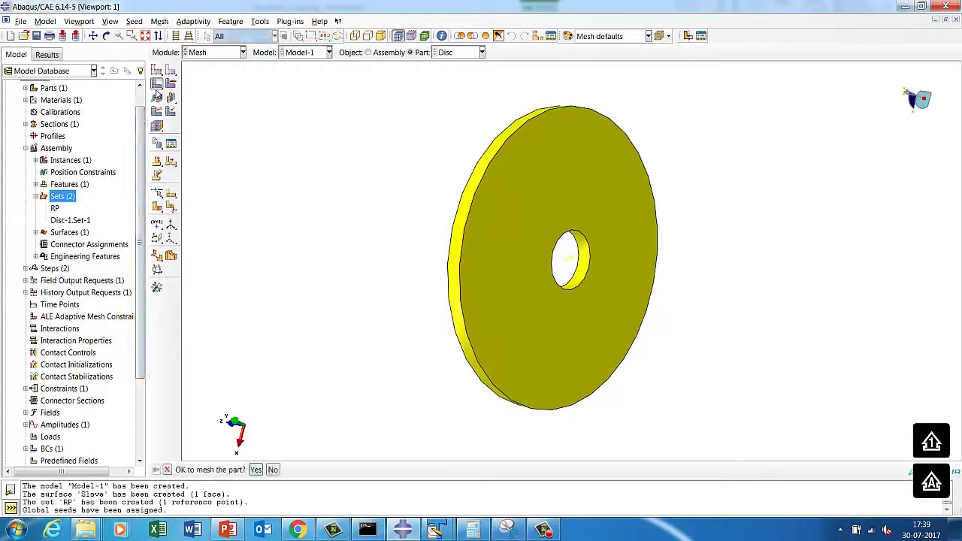
{"action": "left_click", "coordinate": [255, 471]}
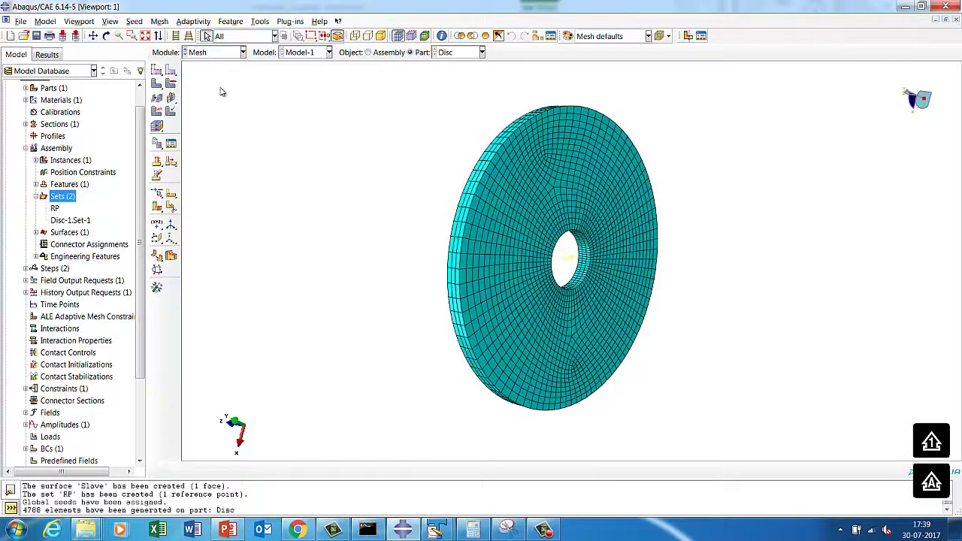
{"action": "left_click", "coordinate": [106, 36]}
{"action": "left_click_drag", "start_coordinate": [599, 209], "coordinate": [500, 256]}
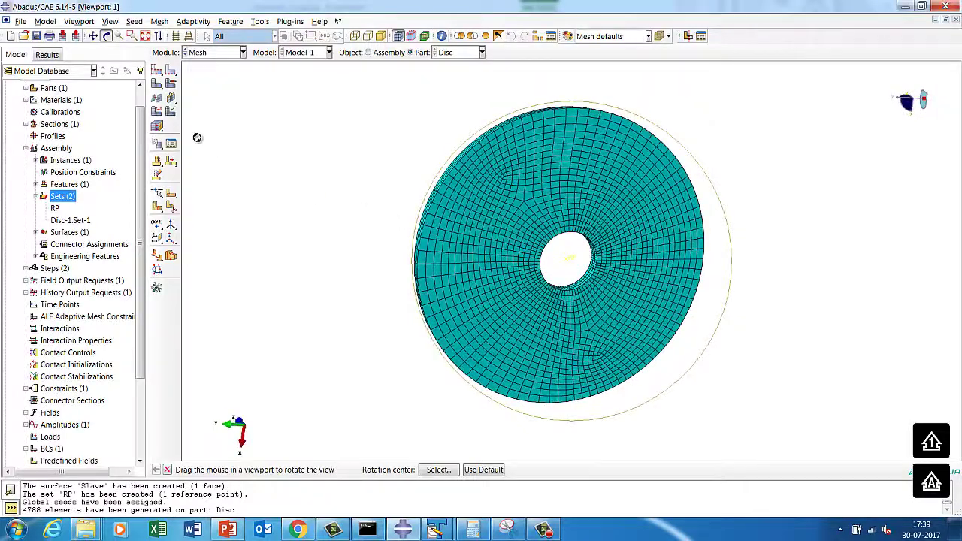
Remesh the disc with a coarser global seed size of 15.
{"action": "left_click", "coordinate": [156, 70]}
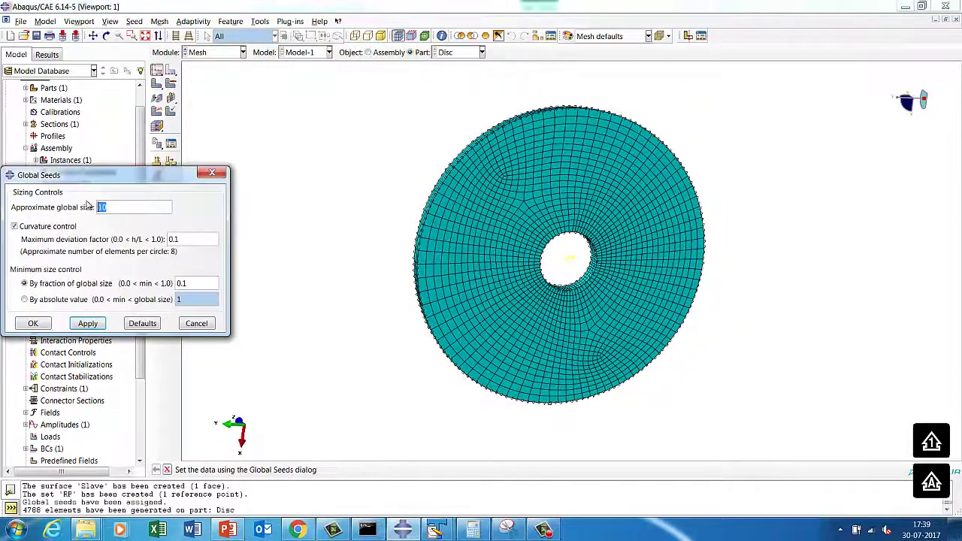
{"action": "type", "text": "5"}
{"action": "left_click", "coordinate": [87, 323]}
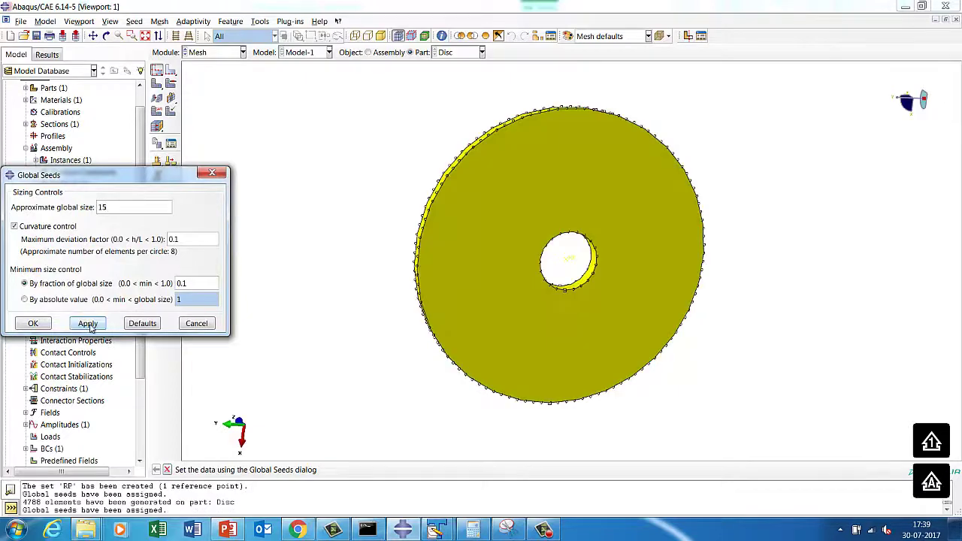
{"action": "left_click", "coordinate": [34, 323]}
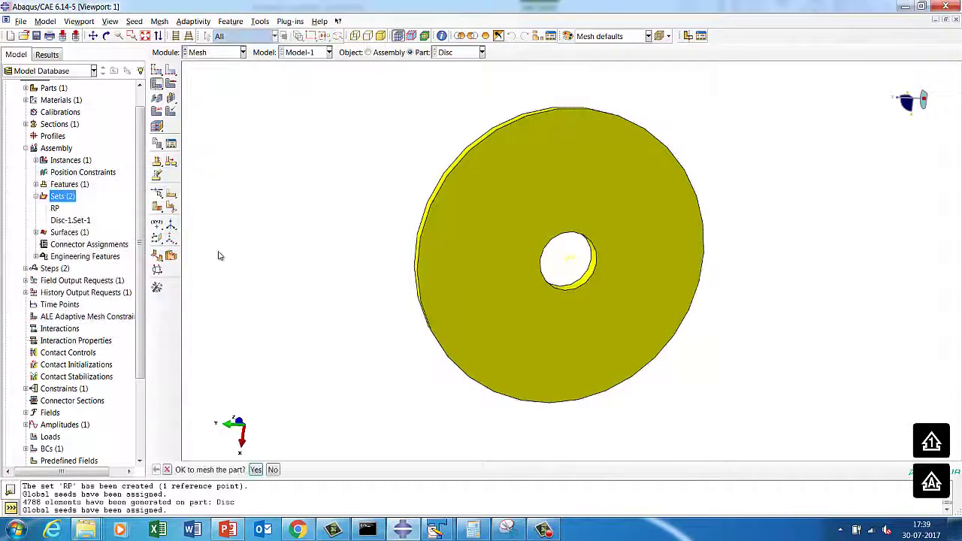
{"action": "left_click", "coordinate": [256, 470]}
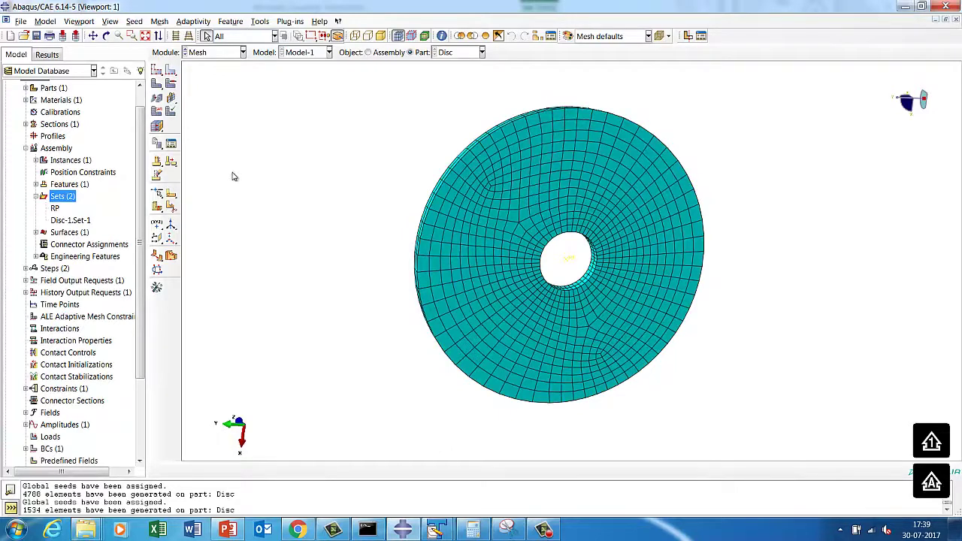
{"action": "left_click", "coordinate": [204, 52]}
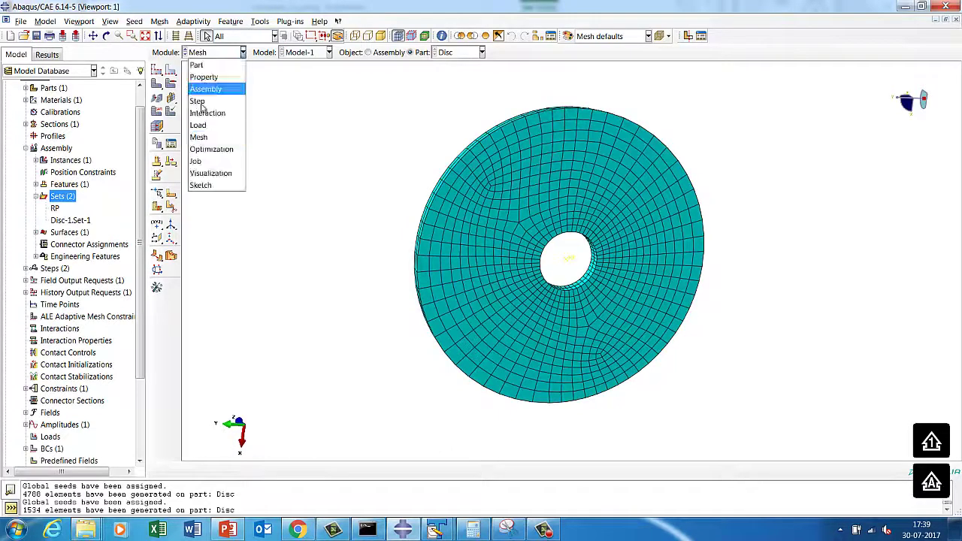
In the Job module, create job 'Rotation' for Model-1 and run its data check.
{"action": "left_click", "coordinate": [195, 161]}
{"action": "left_click", "coordinate": [171, 70]}
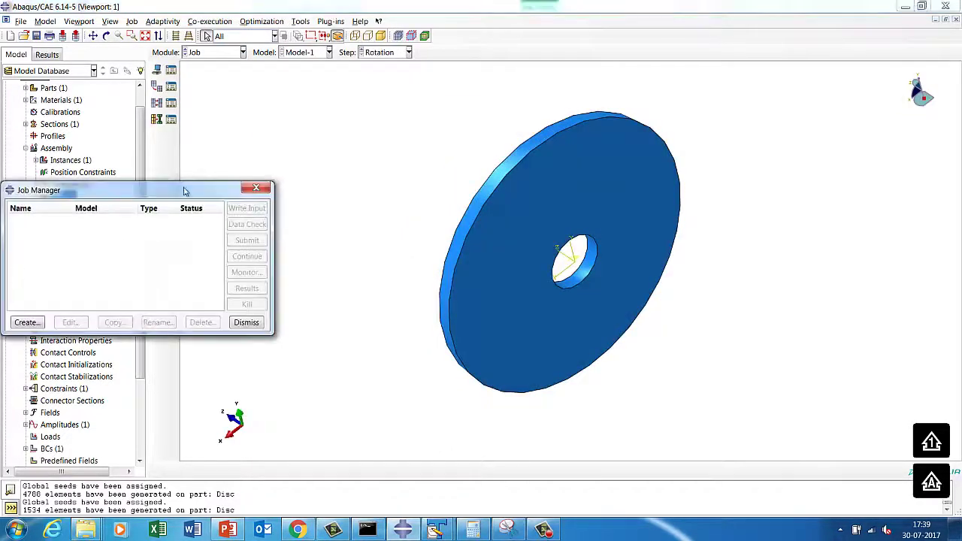
{"action": "left_click", "coordinate": [29, 322]}
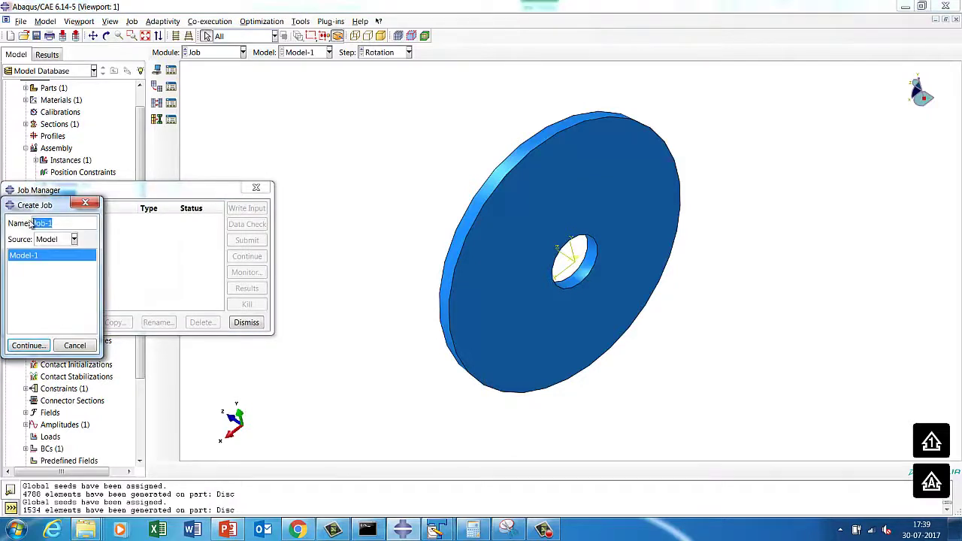
{"action": "type", "text": "ROTATION"}
{"action": "key", "text": "BackSpace"}
{"action": "key", "text": "BackSpace"}
{"action": "key", "text": "BackSpace"}
{"action": "key", "text": "BackSpace"}
{"action": "key", "text": "BackSpace"}
{"action": "key", "text": "BackSpace"}
{"action": "type", "text": "ROTA"}
{"action": "key", "text": "BackSpace"}
{"action": "key", "text": "BackSpace"}
{"action": "key", "text": "BackSpace"}
{"action": "key", "text": "Caps_Lock"}
{"action": "type", "text": "otation"}
{"action": "left_click", "coordinate": [21, 343]}
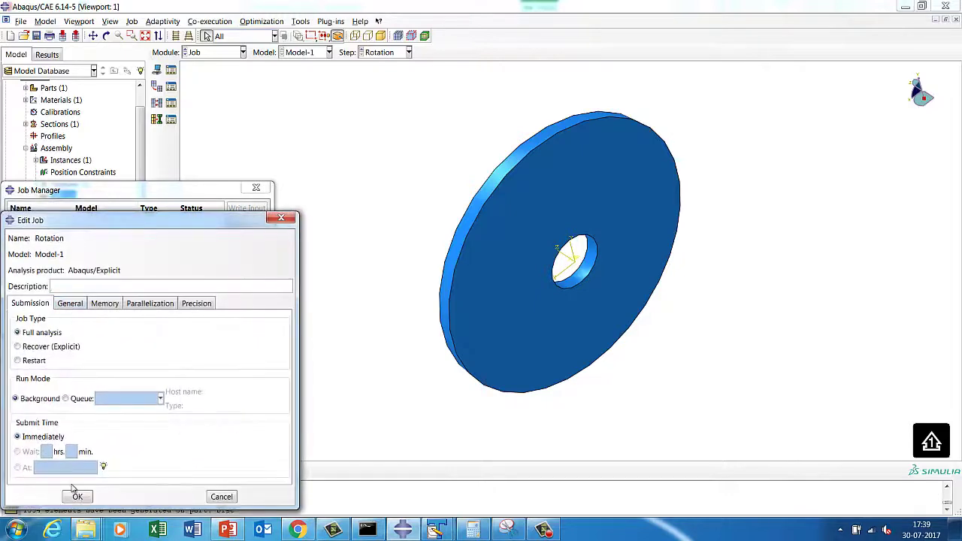
{"action": "left_click", "coordinate": [78, 497]}
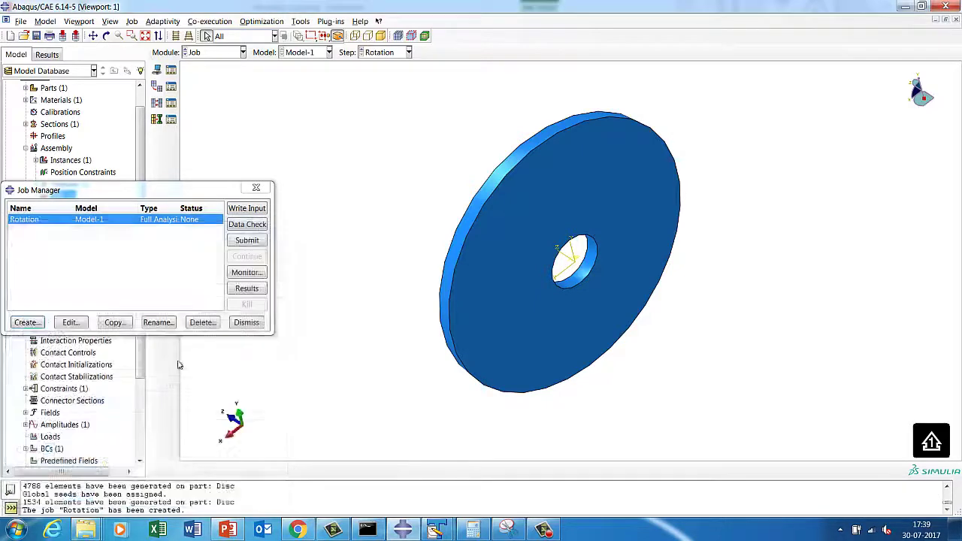
{"action": "left_click", "coordinate": [246, 224]}
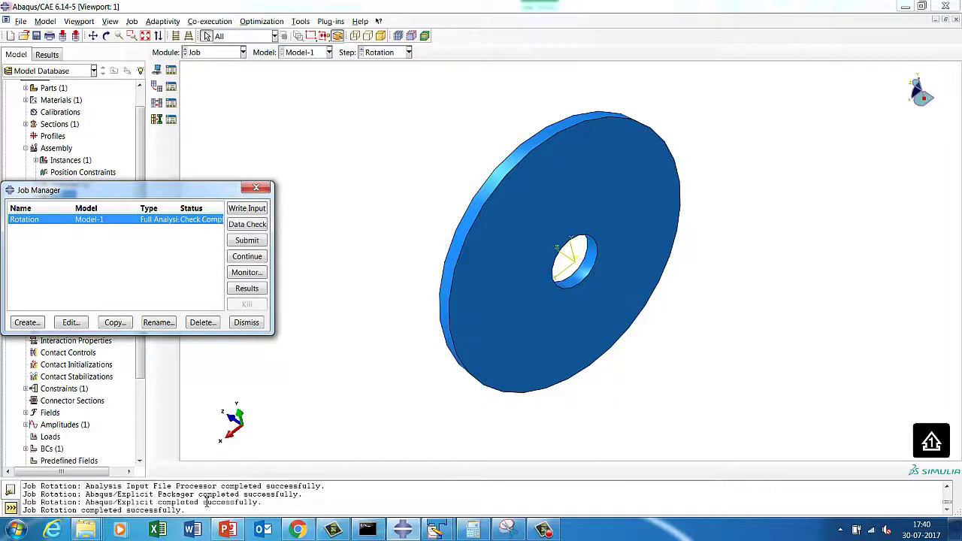
Submit the Rotation job, overwriting previous files, and open Rotation.odb in Visualization.
{"action": "left_click", "coordinate": [237, 241]}
{"action": "left_click", "coordinate": [43, 296]}
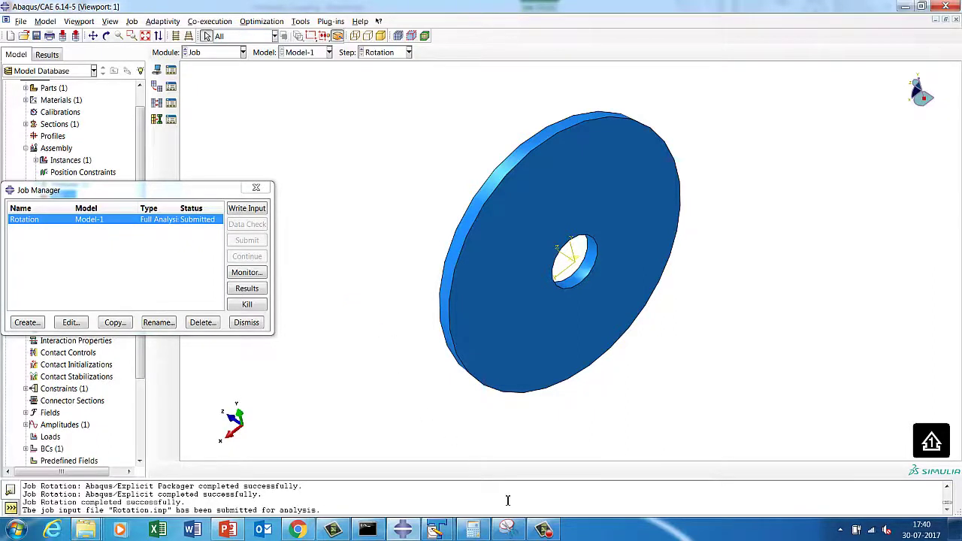
{"action": "mouse_move", "coordinate": [547, 532]}
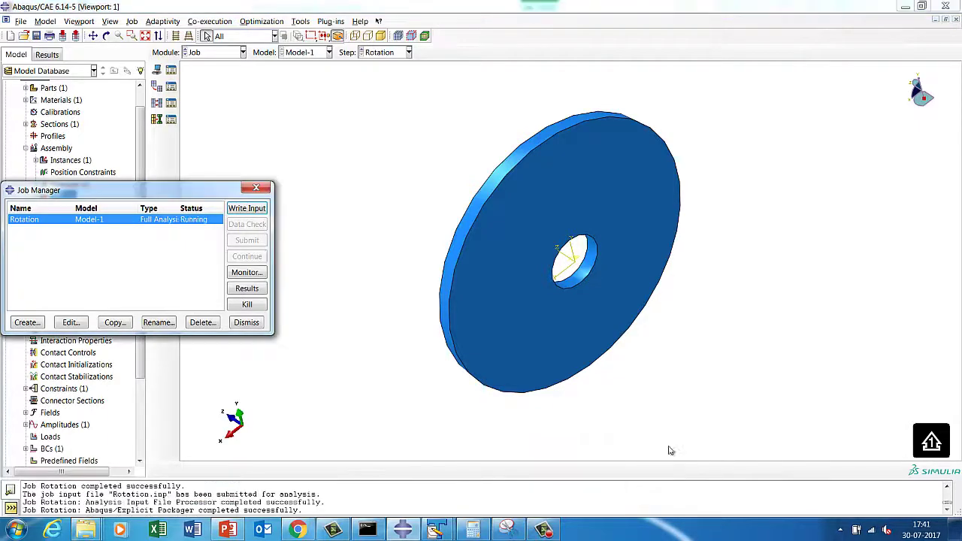
{"action": "left_click", "coordinate": [248, 289]}
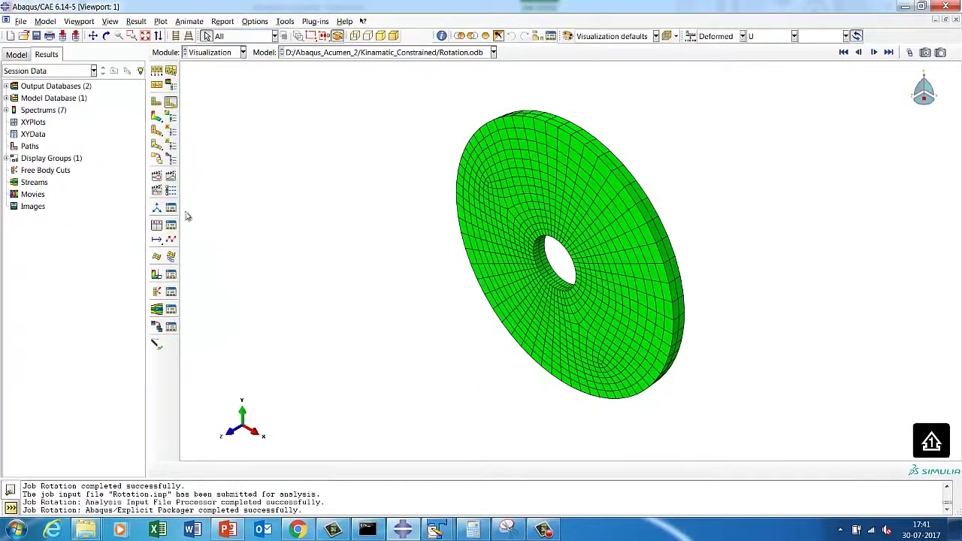
Animate the S, Mises contour (0 to 1.044e+04) on the deformed disc and tilt the view.
{"action": "left_click", "coordinate": [171, 177]}
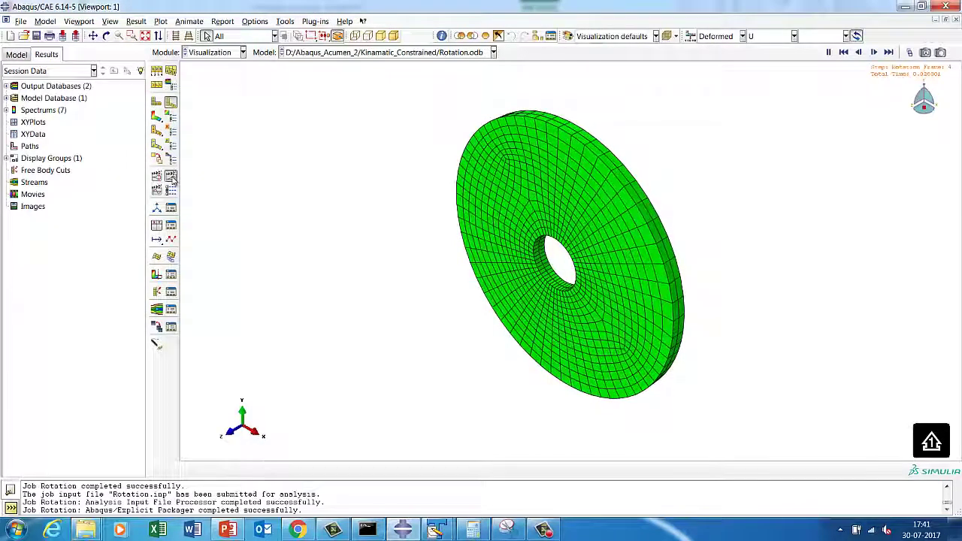
{"action": "left_click", "coordinate": [156, 117]}
{"action": "left_click", "coordinate": [170, 177]}
{"action": "left_click", "coordinate": [106, 35]}
{"action": "left_click_drag", "start_coordinate": [698, 290], "coordinate": [422, 233]}
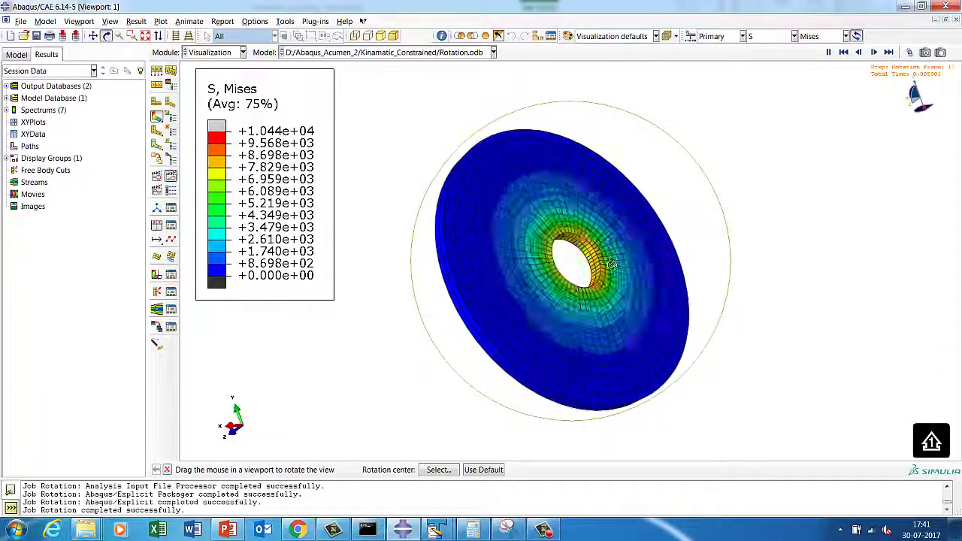
{"action": "left_click_drag", "start_coordinate": [613, 267], "coordinate": [631, 292]}
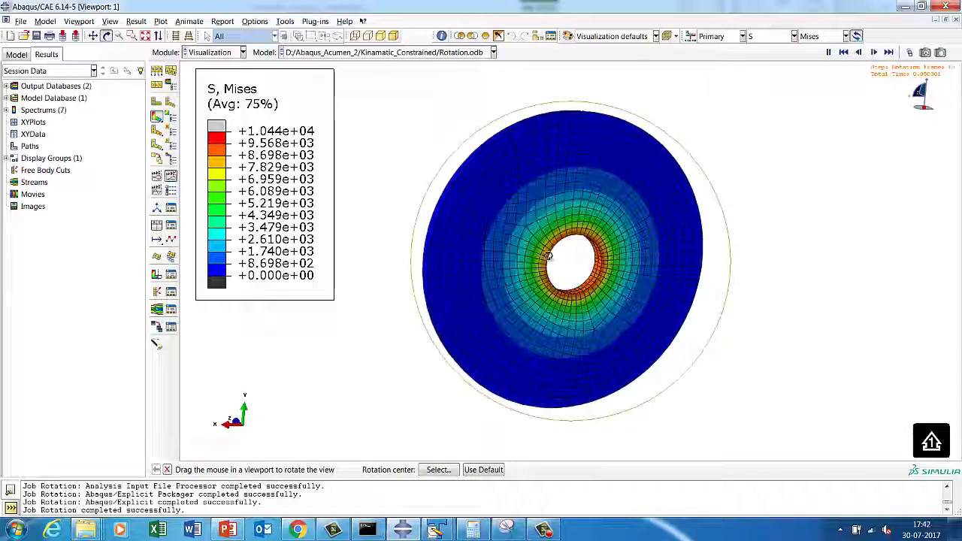
{"action": "left_click_drag", "start_coordinate": [571, 257], "coordinate": [668, 351]}
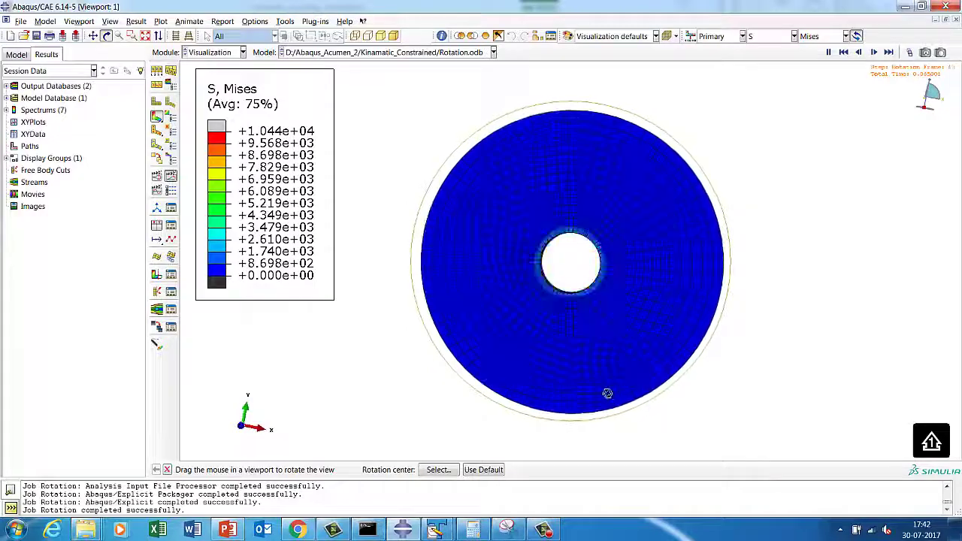